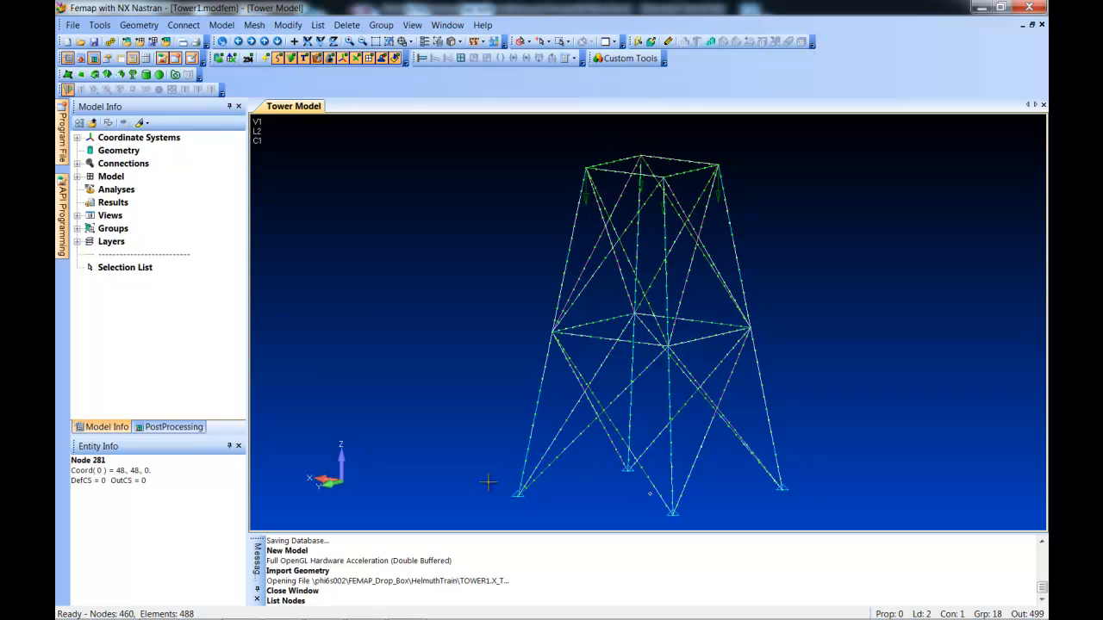
- Create an NX Nastran analysis set of type Buckling titled "Linear Buckling", keeping the default executive and solution options
mouse_move(665, 436)
middle_mouse_down()
mouse_move(676, 395)
mouse_move(660, 438)
middle_mouse_up()
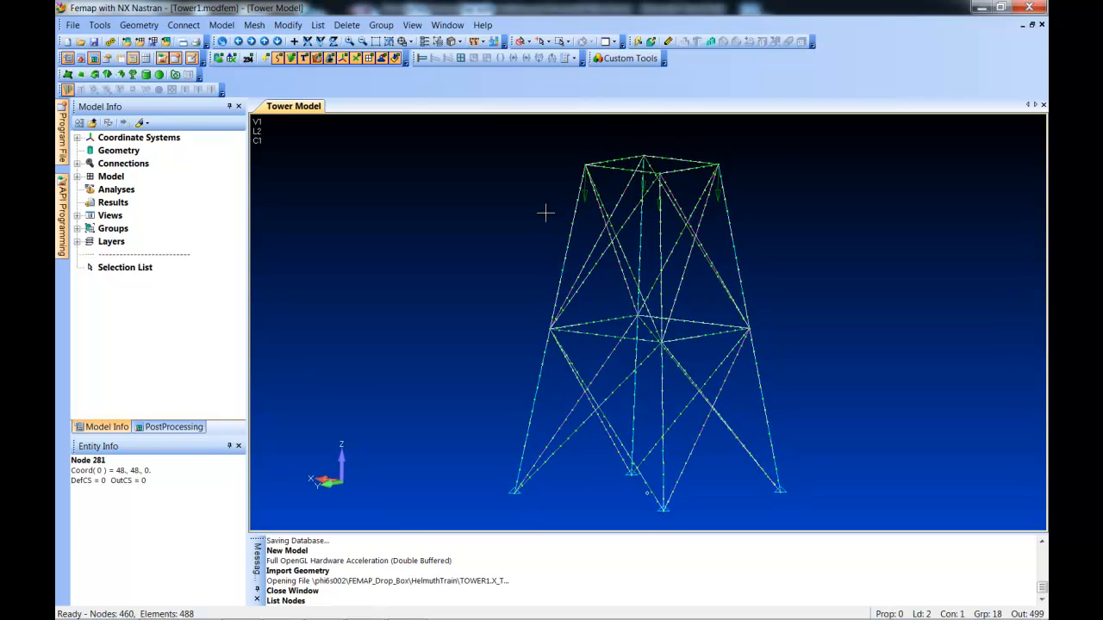
right_click(123, 192)
left_click(160, 198)
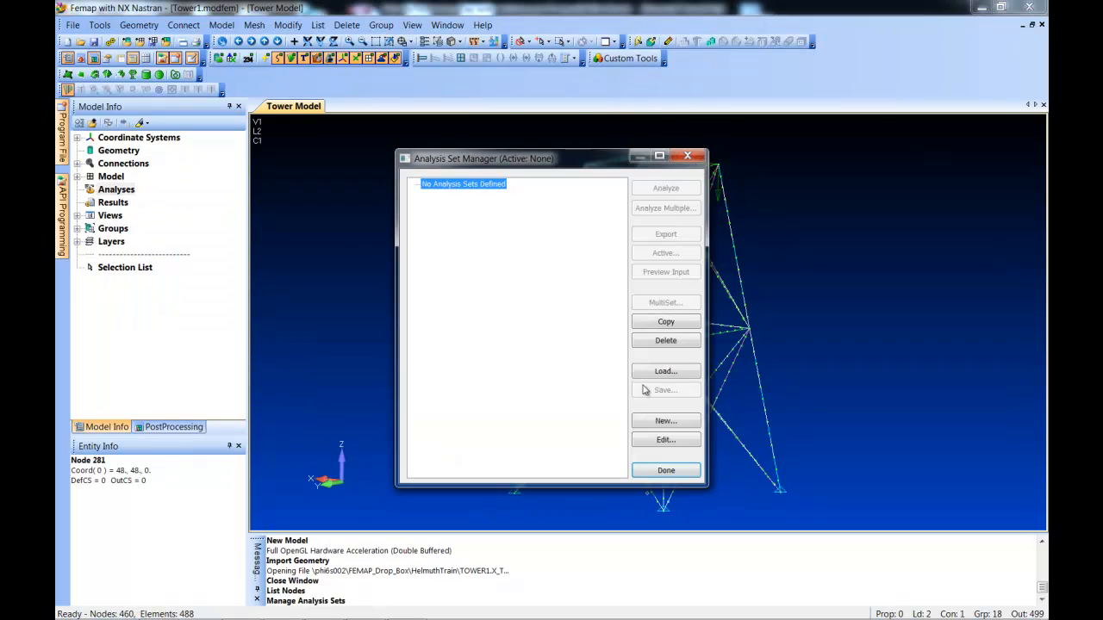
left_click(665, 421)
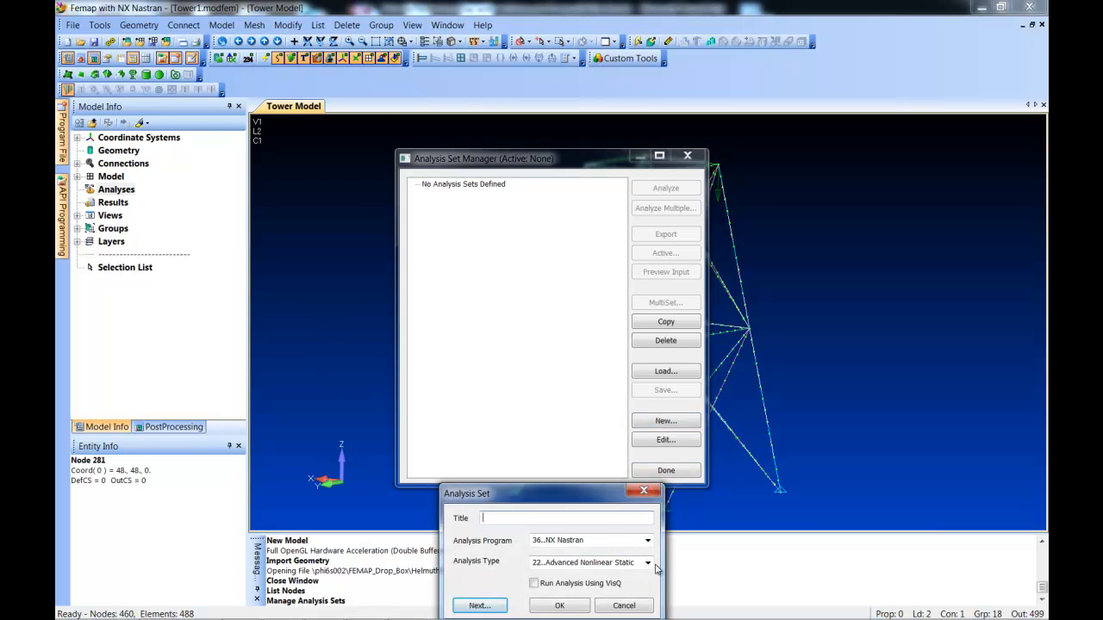
left_click(648, 563)
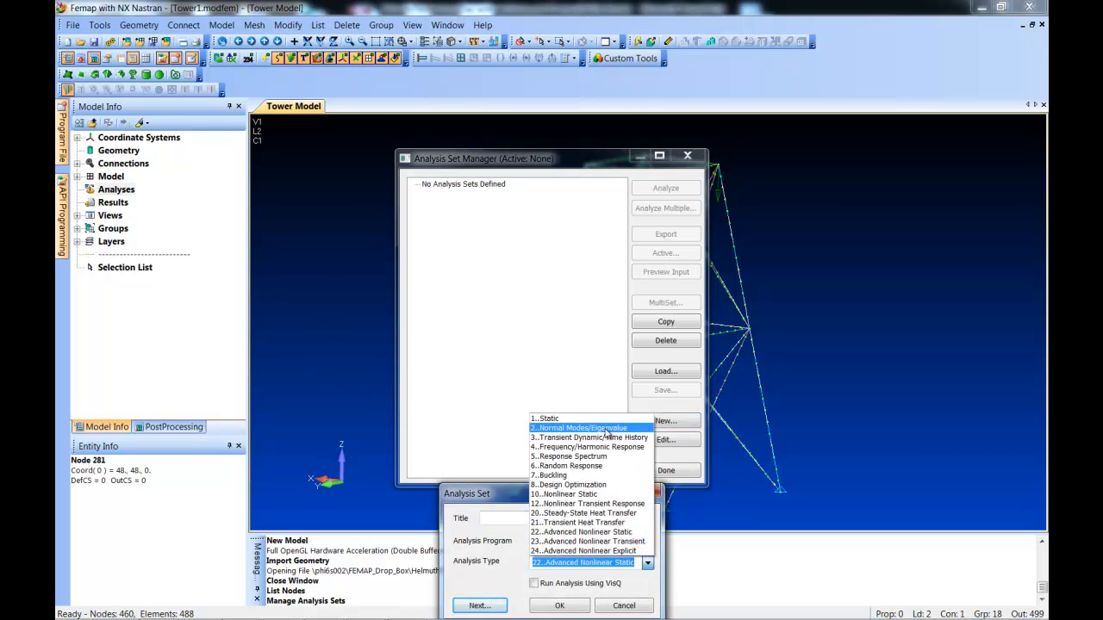
left_click(597, 475)
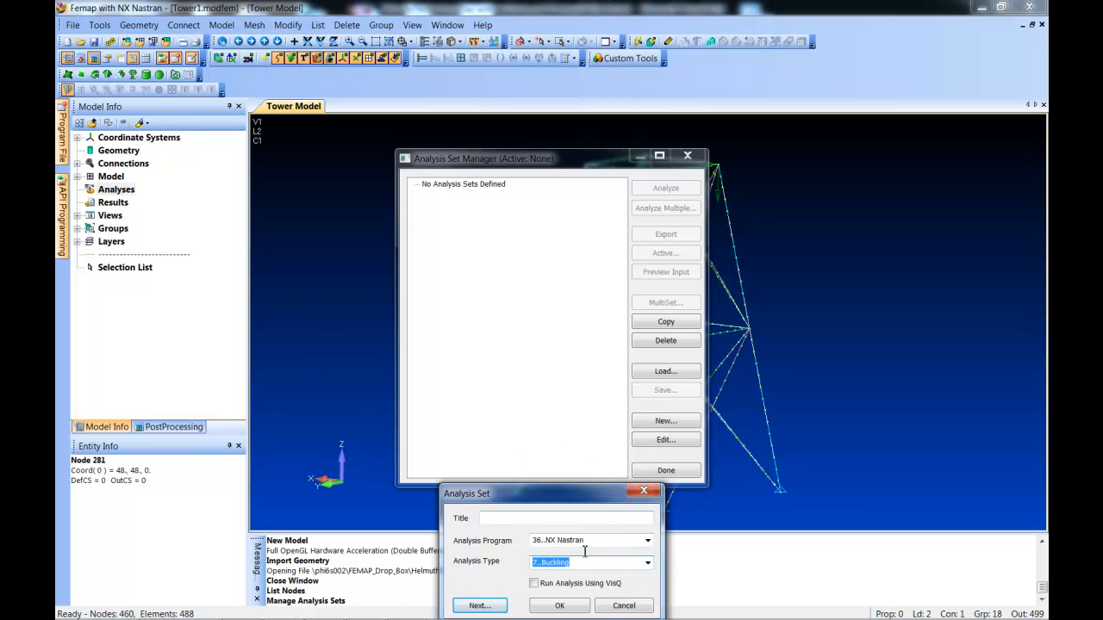
left_click(541, 520)
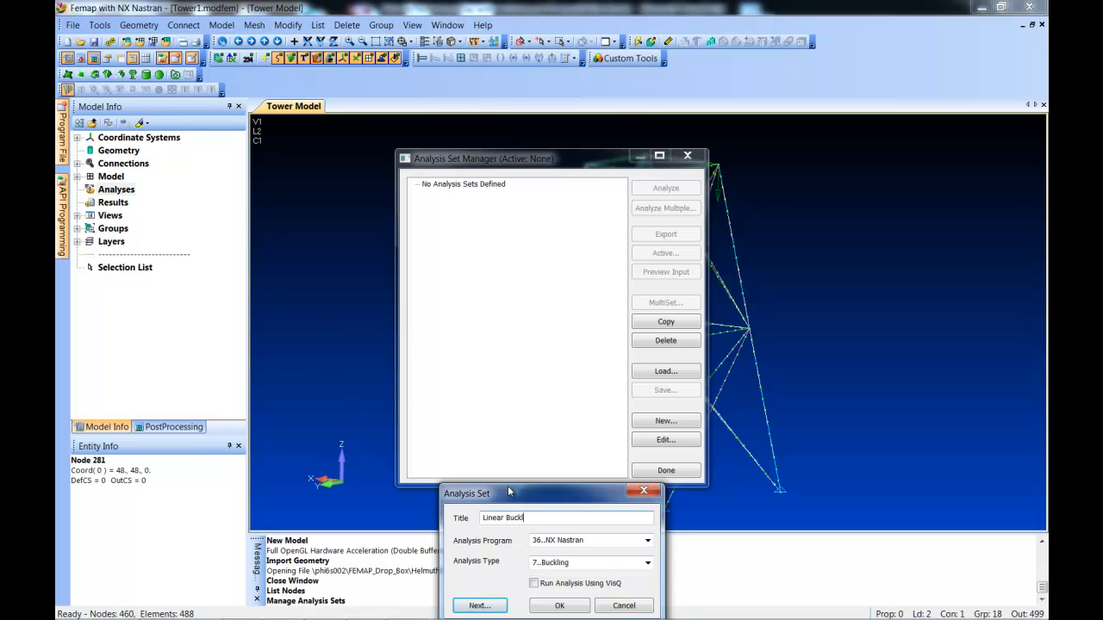
type("Linear Buckling")
key("Return")
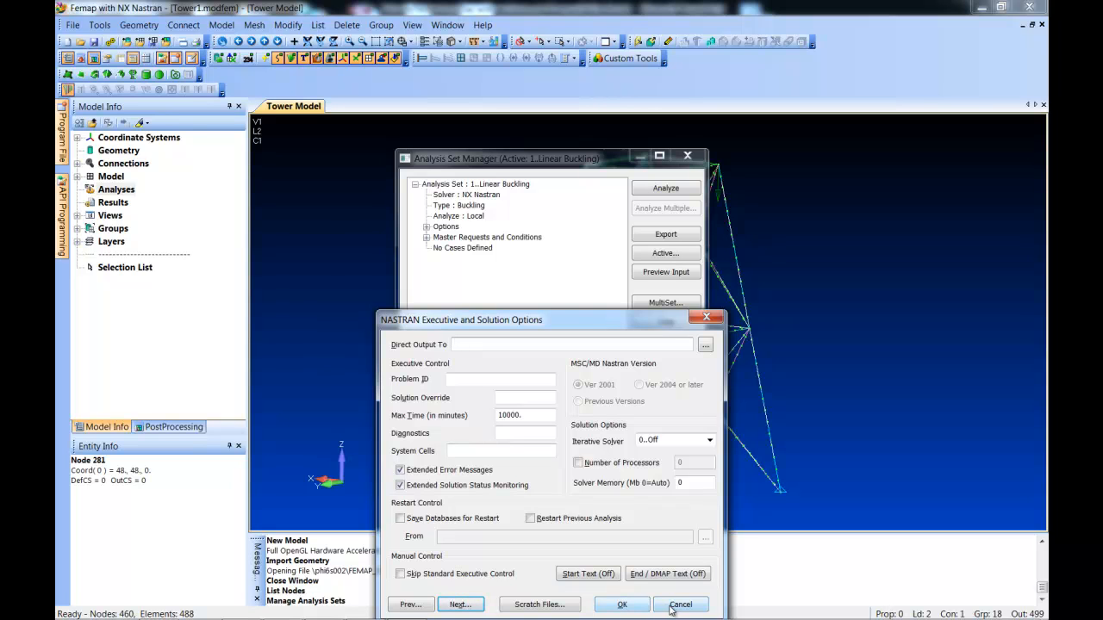
left_click(634, 607)
- Run the Linear Buckling analysis after checking its boundary conditions, and view the sparse matrix solver graph in the analysis monitor
left_click(426, 237)
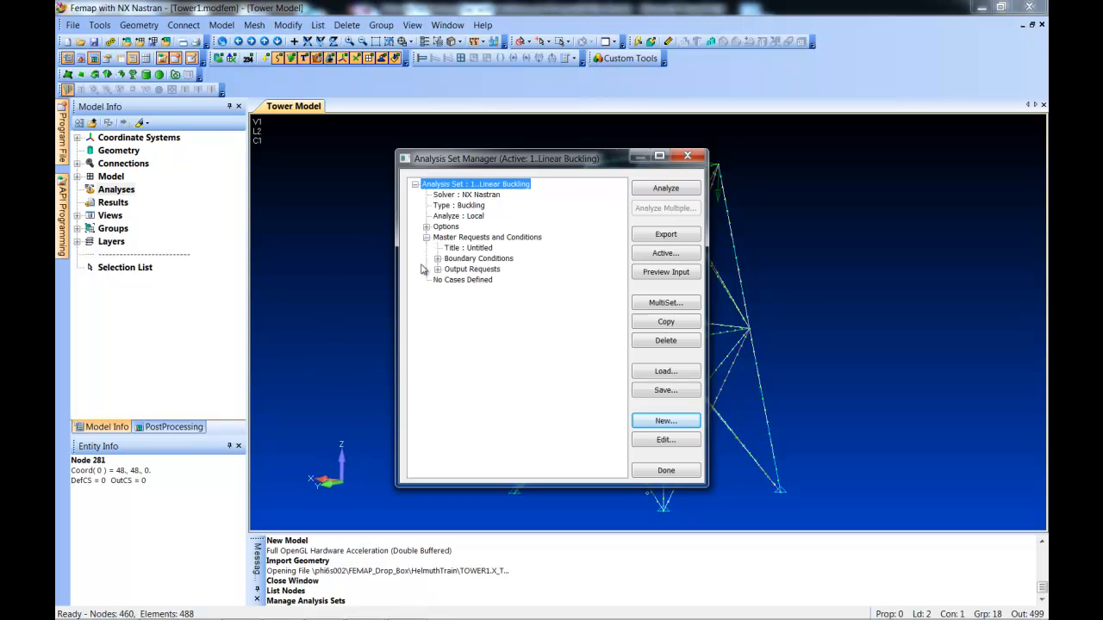
left_click(438, 259)
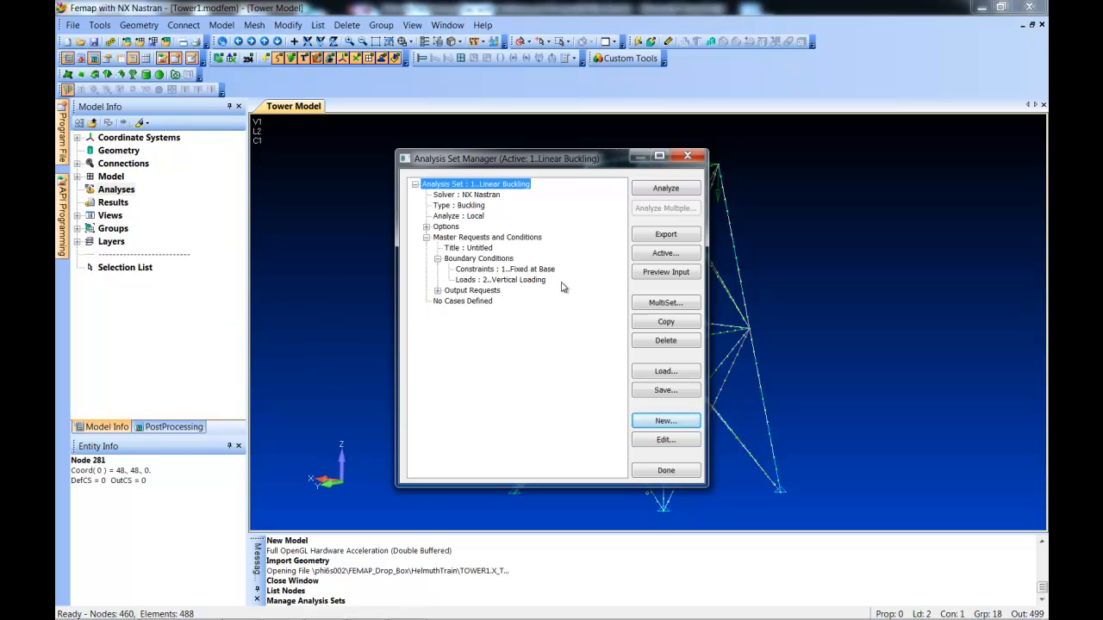
left_click(438, 290)
left_click(438, 290)
left_click(663, 189)
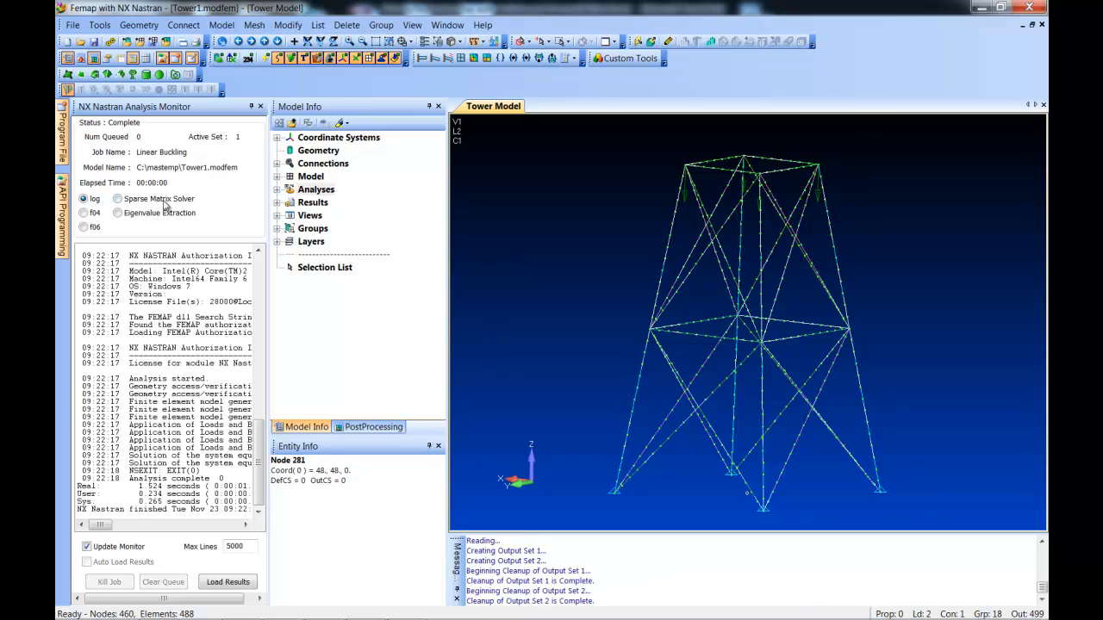
left_click(118, 199)
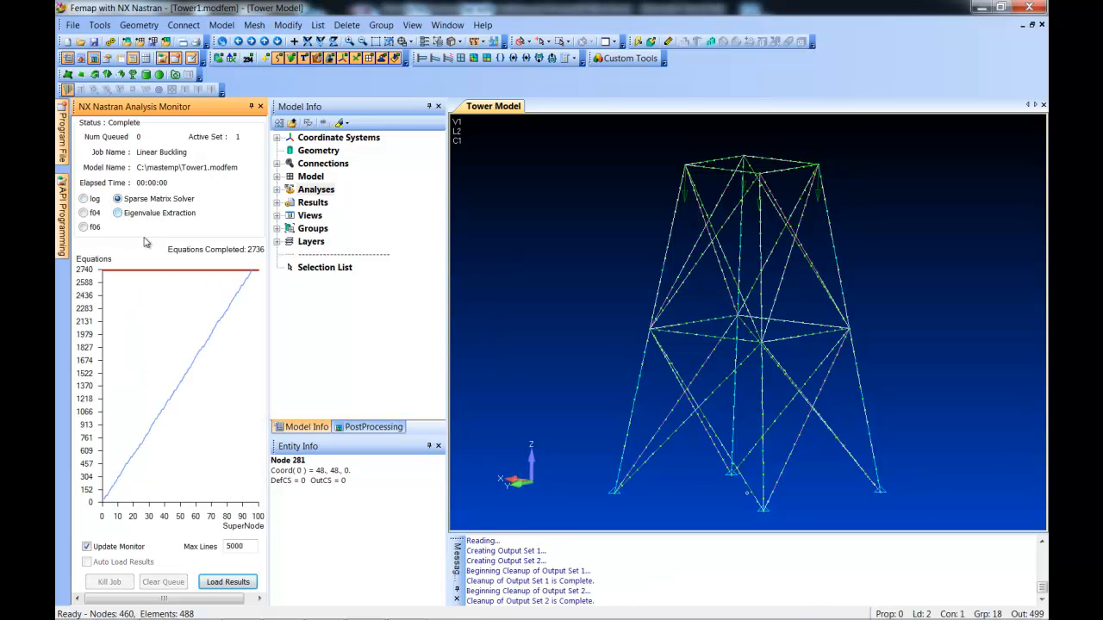
left_click(260, 107)
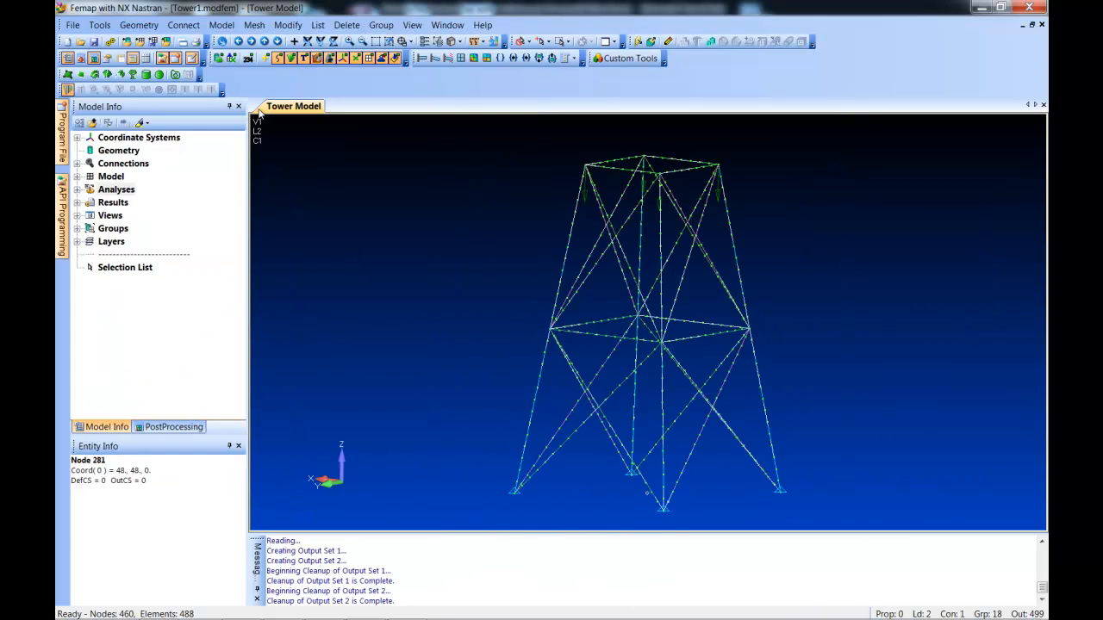
- Display the tower deformed by the Eigenvalue 1 buckling result
left_click(77, 205)
left_click(77, 203)
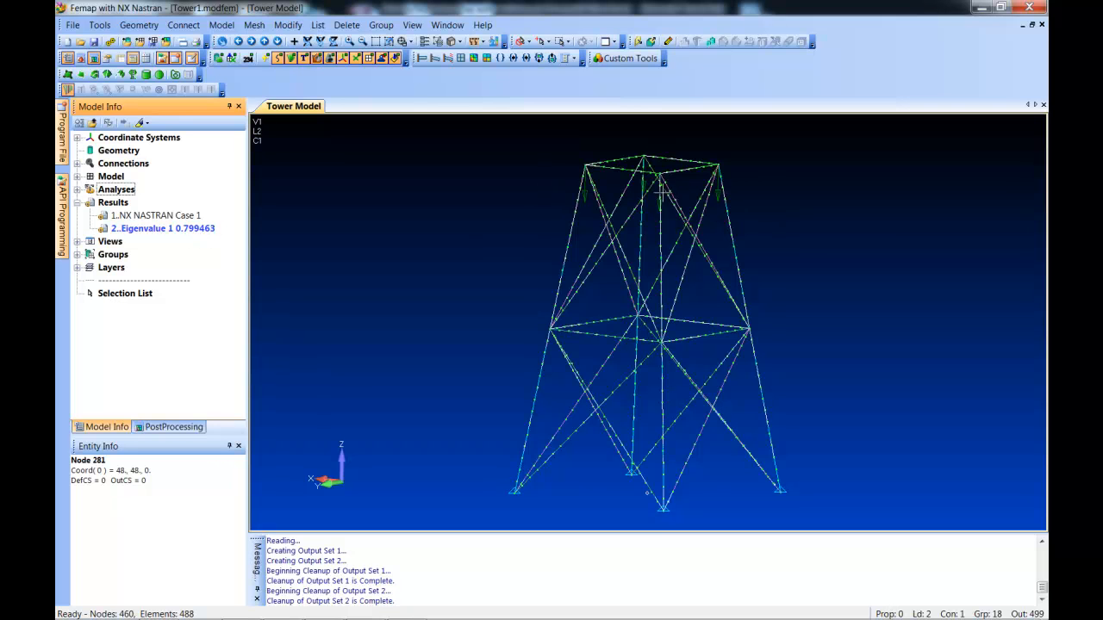
right_click(172, 229)
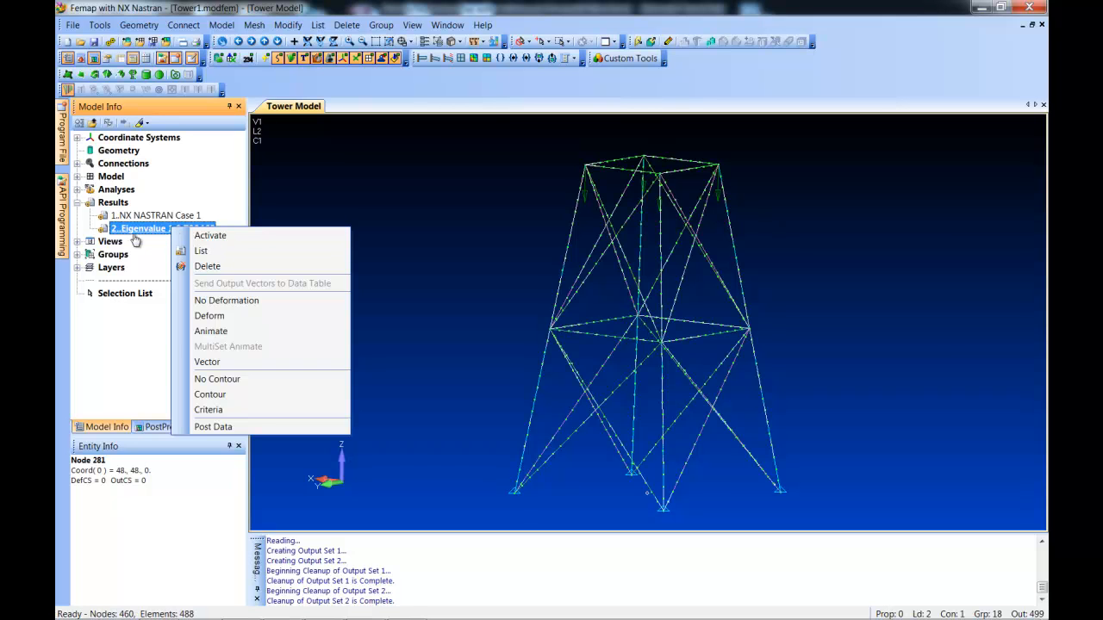
left_click(209, 315)
mouse_move(420, 247)
middle_mouse_down()
mouse_move(399, 246)
mouse_move(407, 255)
middle_mouse_up()
- Hide the geometry and the undeformed shape so that only the deformed buckling mode of the tower is displayed
left_click(570, 58)
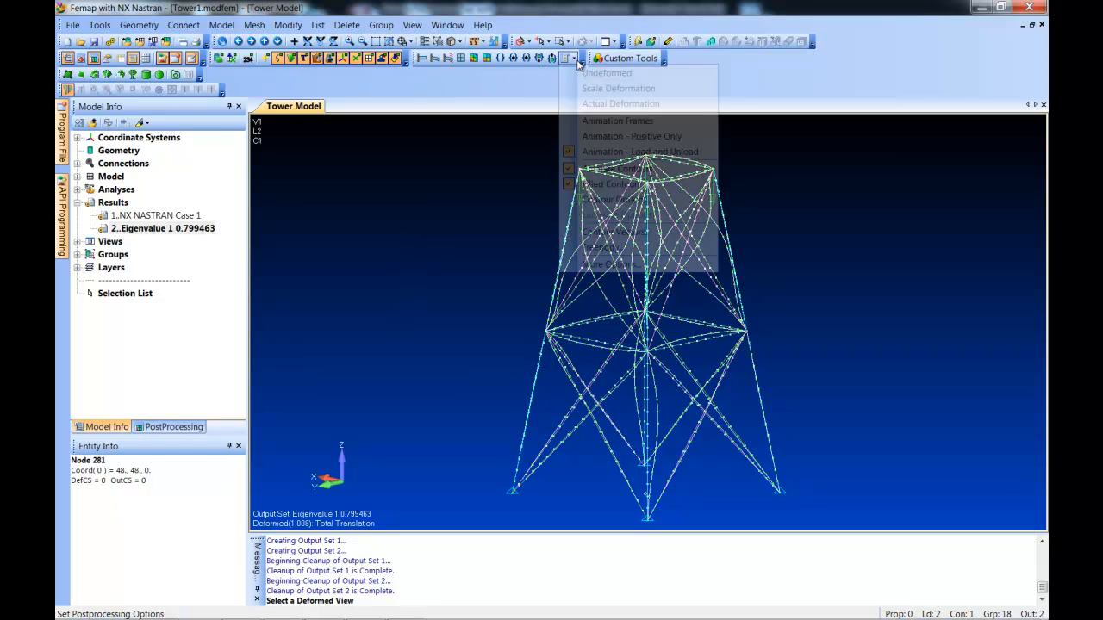
left_click(584, 75)
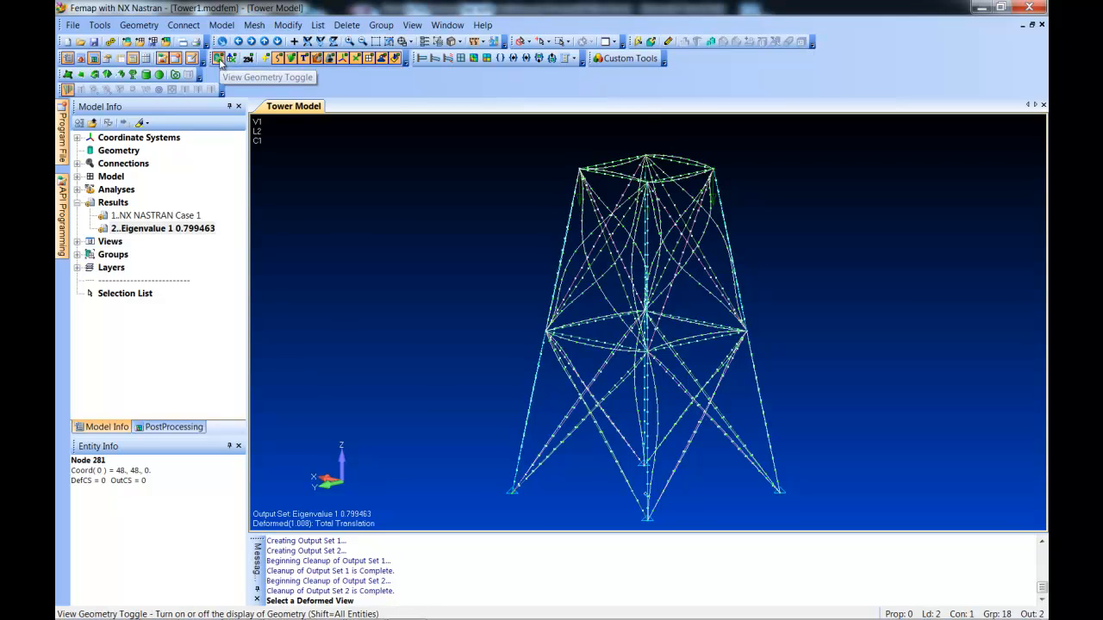
left_click(219, 58)
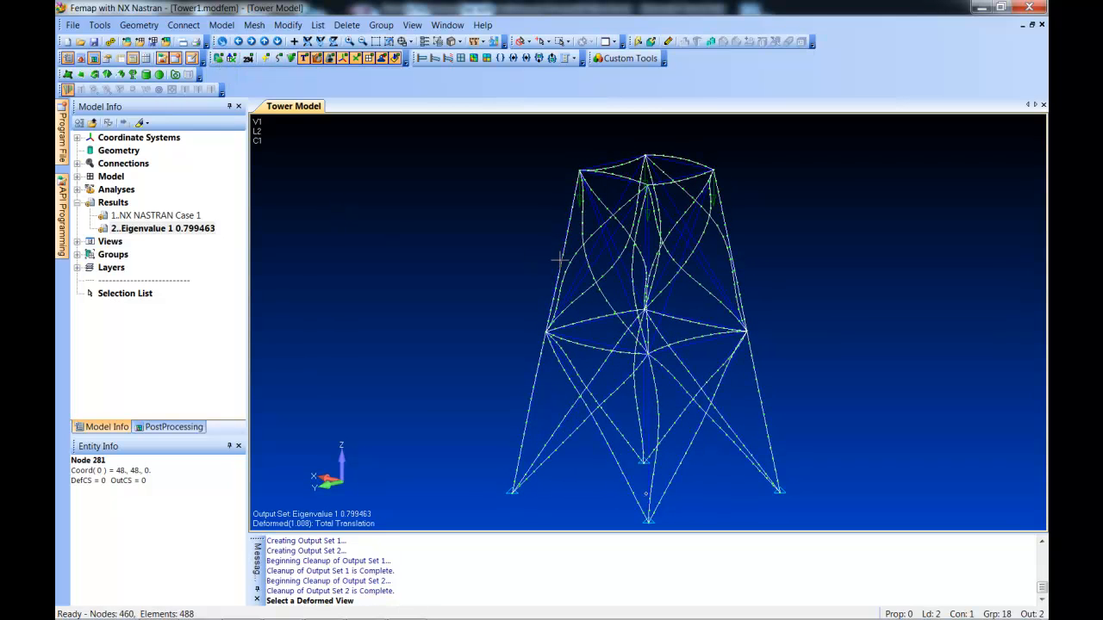
left_click(574, 58)
left_click(592, 73)
mouse_move(597, 233)
middle_mouse_down()
mouse_move(577, 205)
mouse_move(509, 228)
mouse_move(534, 218)
mouse_move(620, 235)
middle_mouse_up()
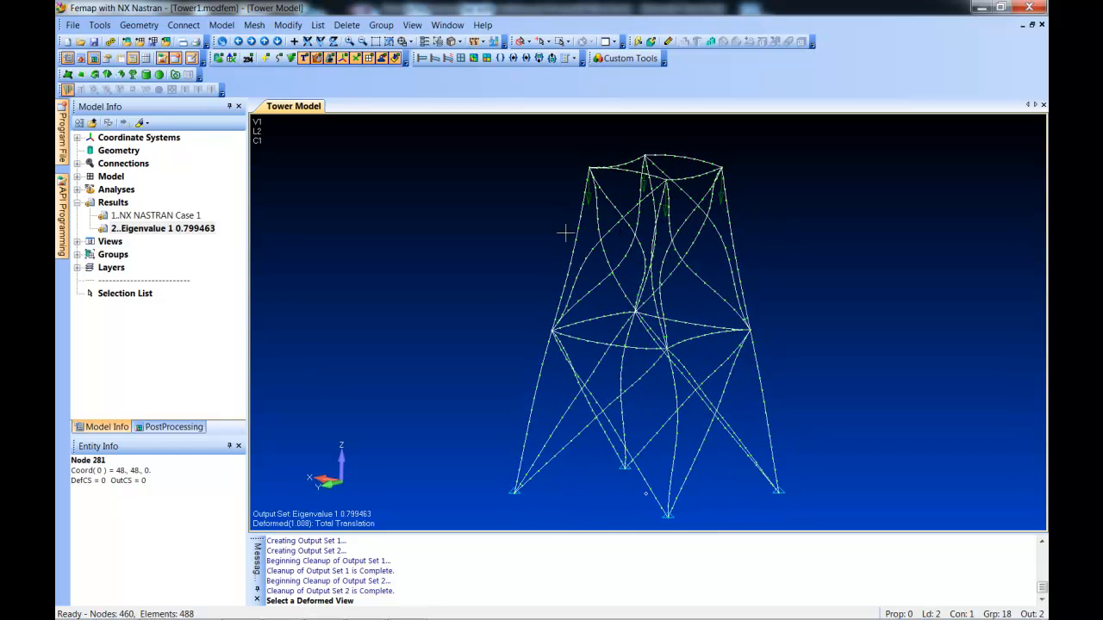
middle_click_drag(640, 300, 614, 260)
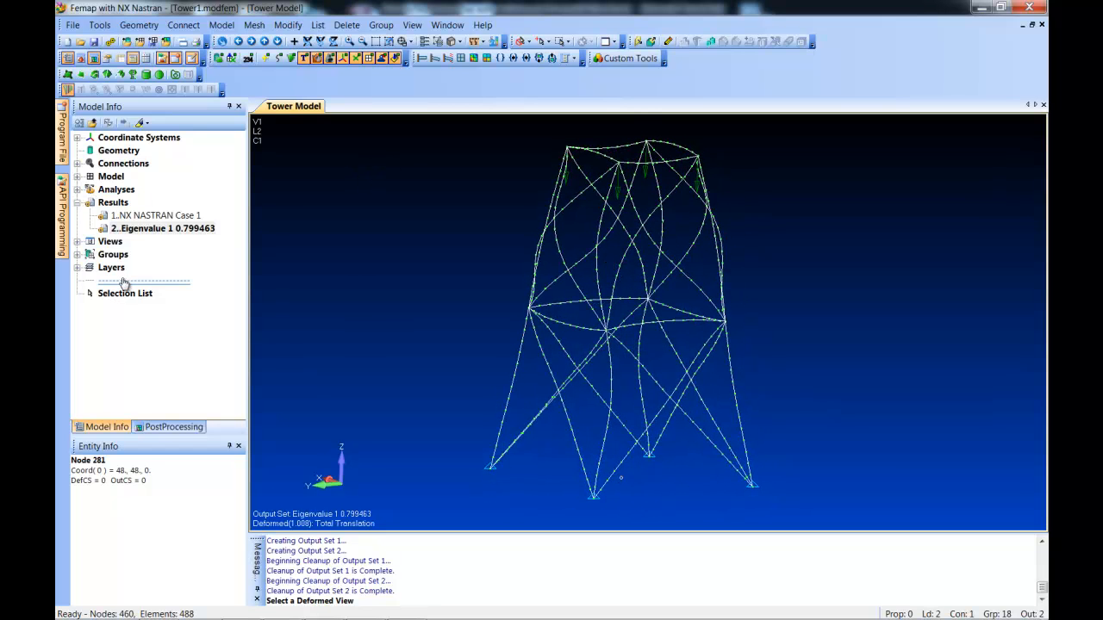
- Examine the definition of the Linear Ramp function of factor versus time
left_click(78, 177)
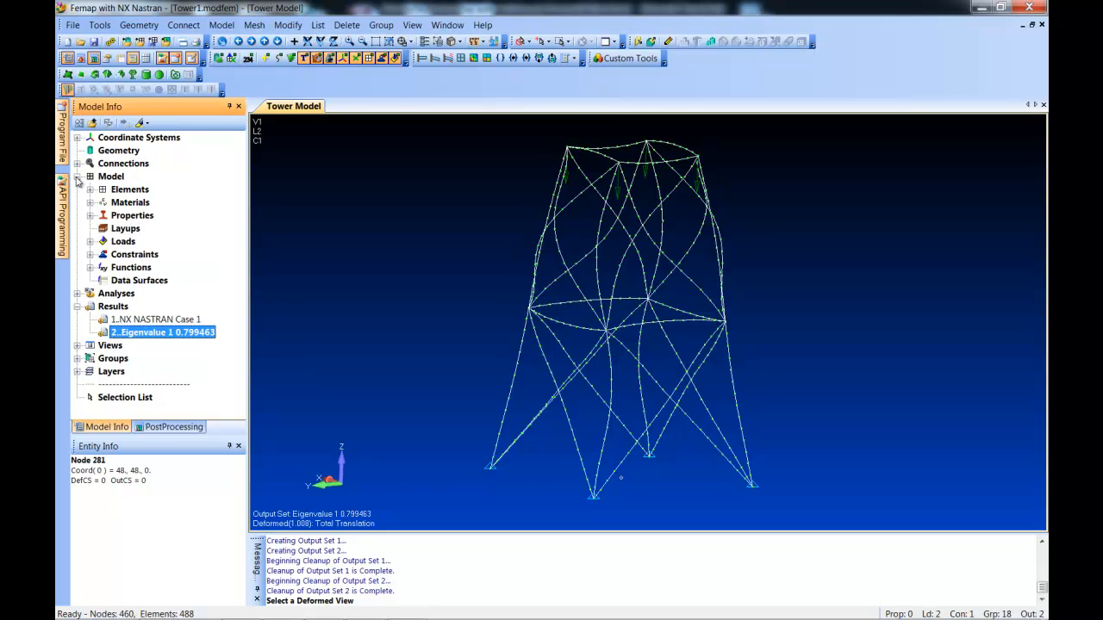
left_click(89, 267)
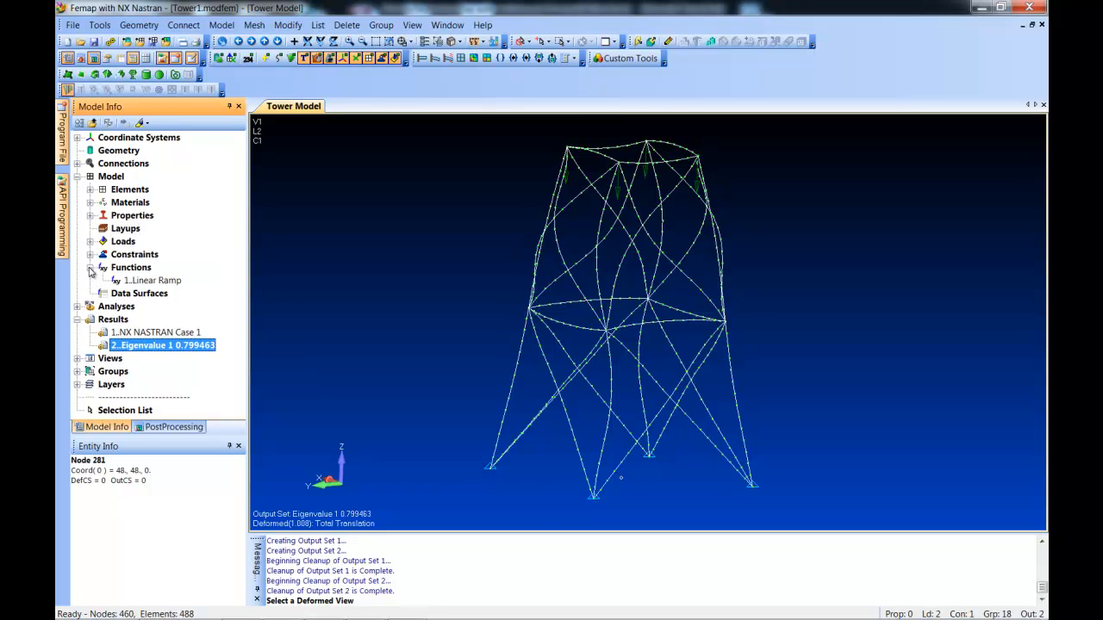
right_click(157, 284)
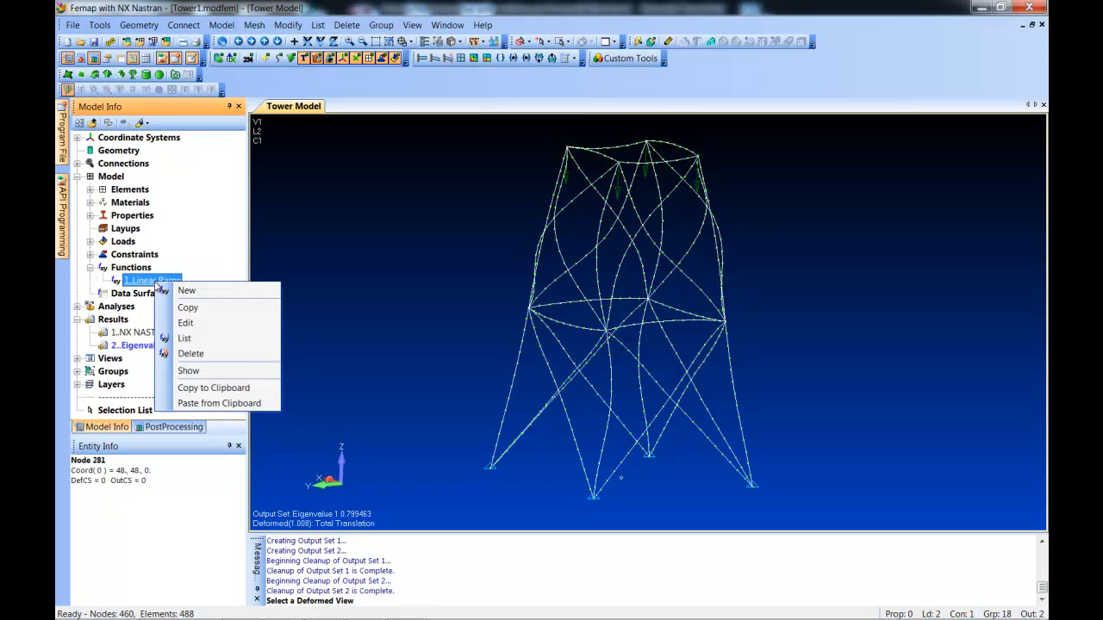
left_click(186, 323)
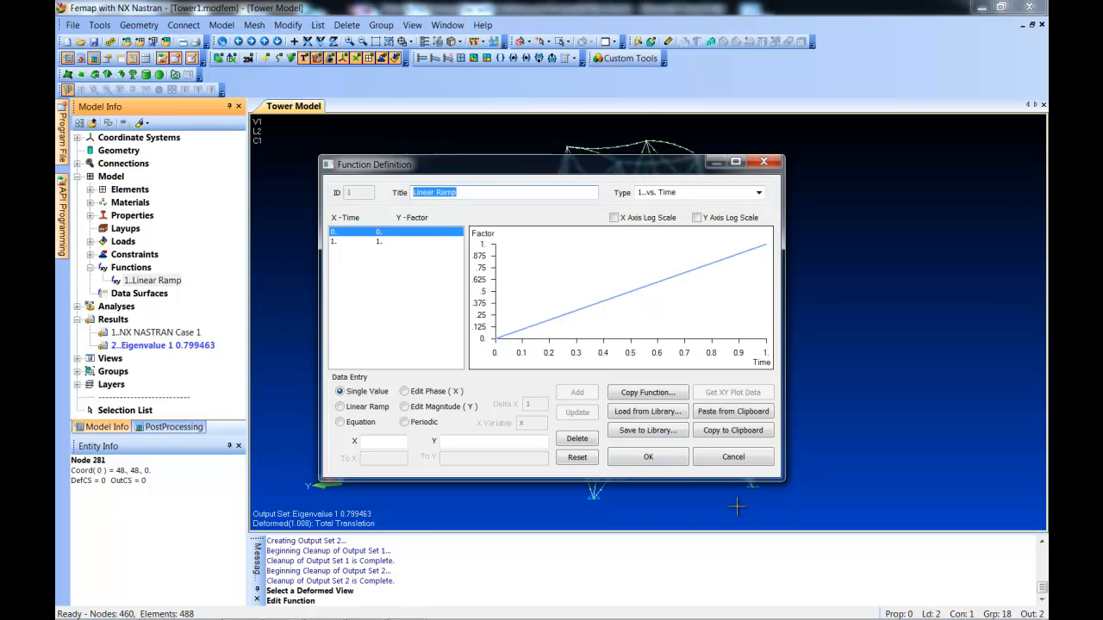
left_click(667, 458)
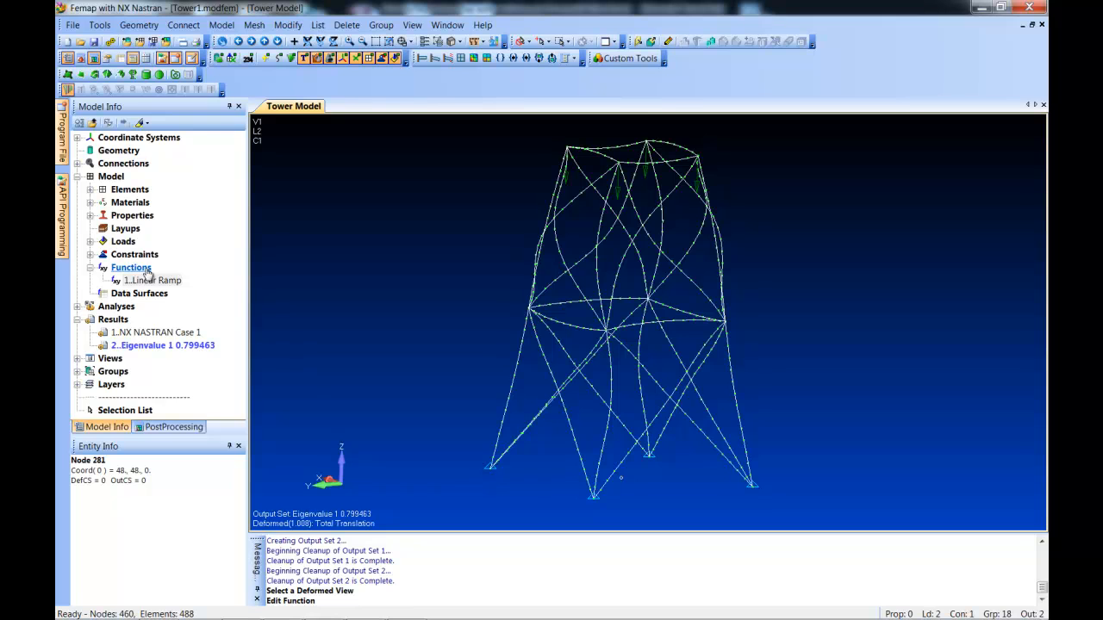
- Examine the force components and time dependence of the Force on Node load in the active Vertical Loading set
left_click(90, 242)
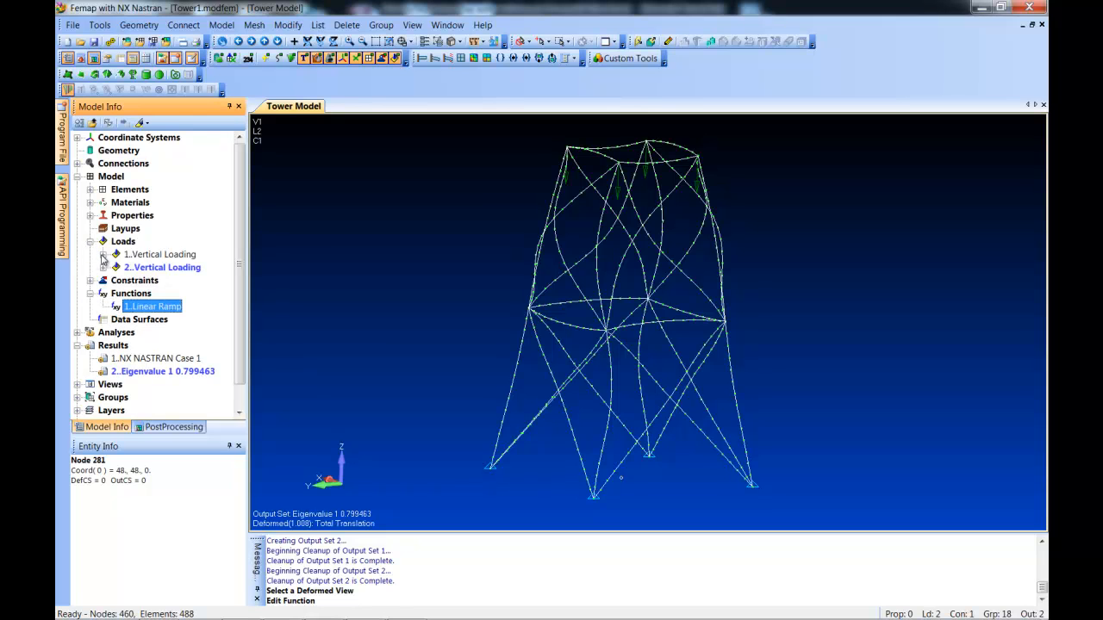
left_click(104, 268)
left_click(116, 307)
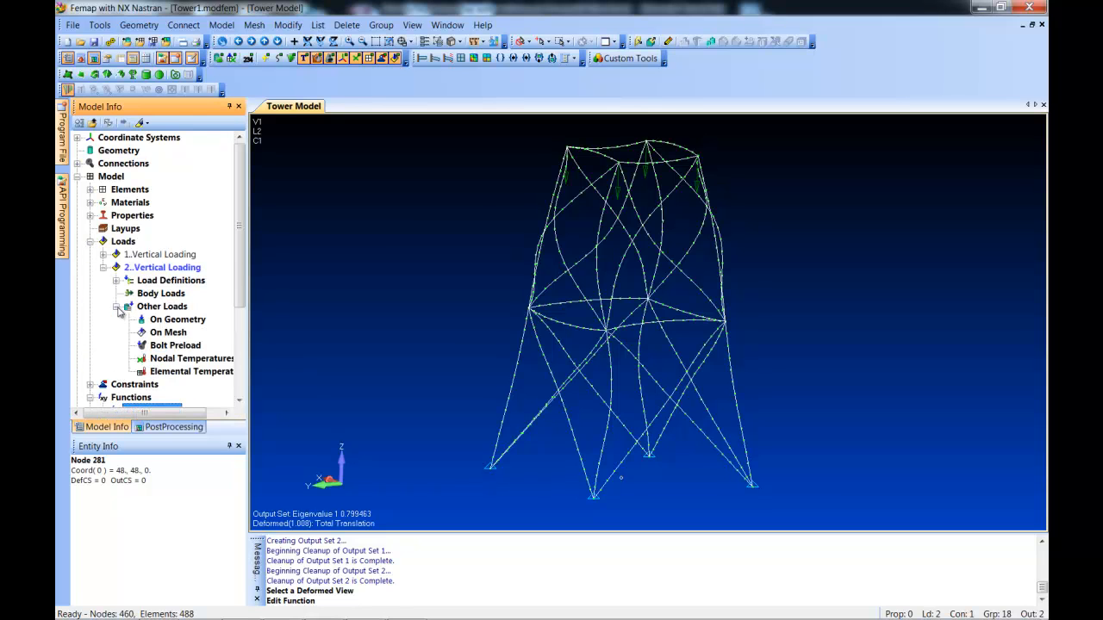
double_click(133, 284)
right_click(166, 294)
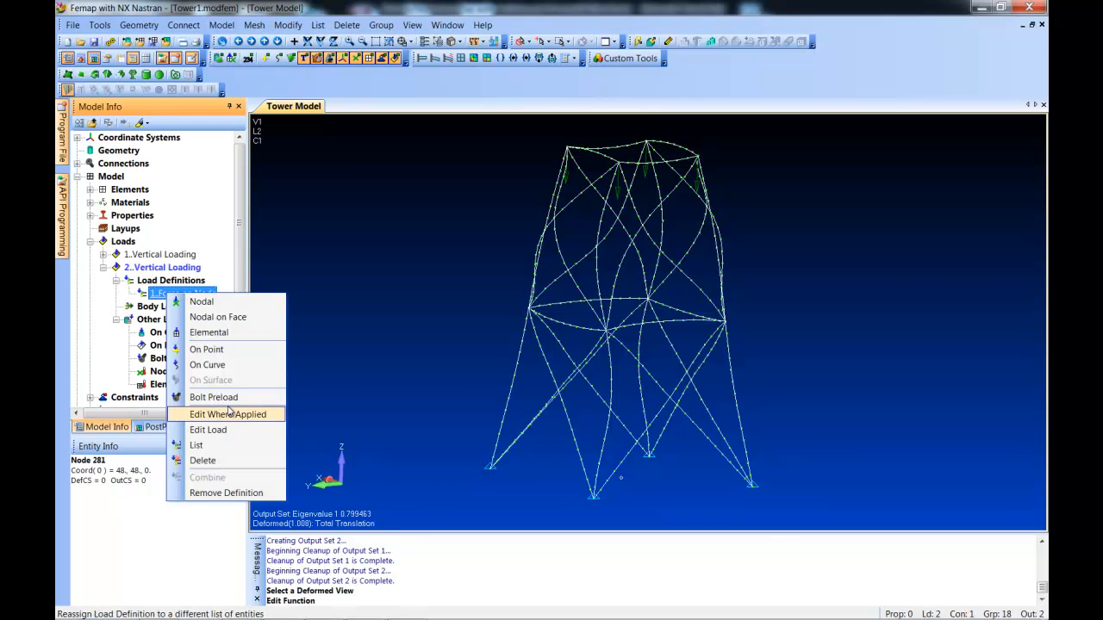
left_click(209, 430)
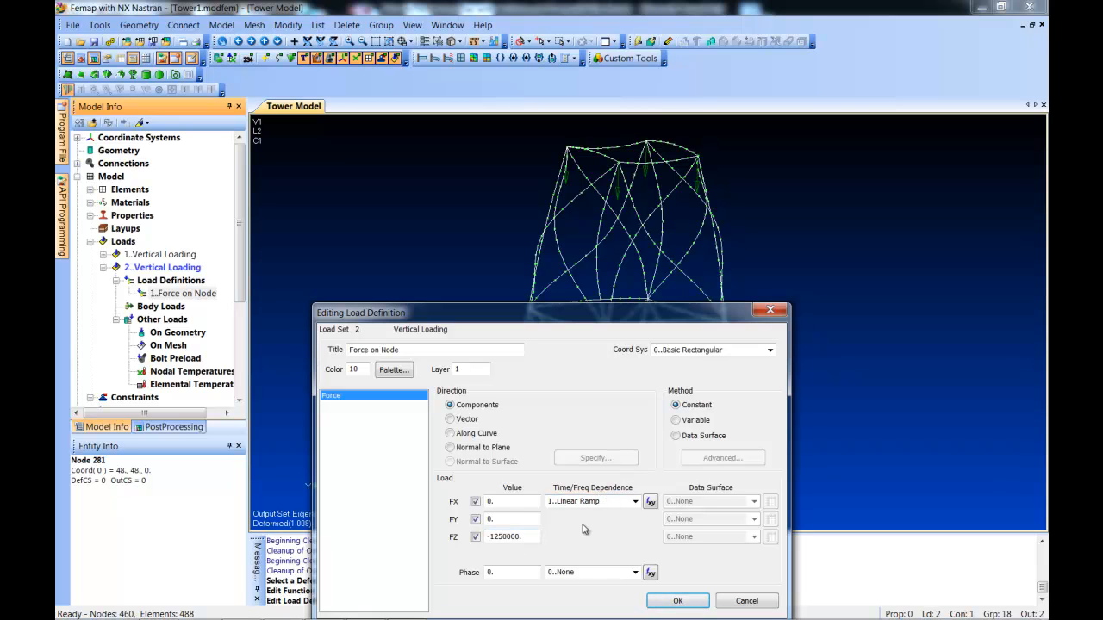
left_click(742, 601)
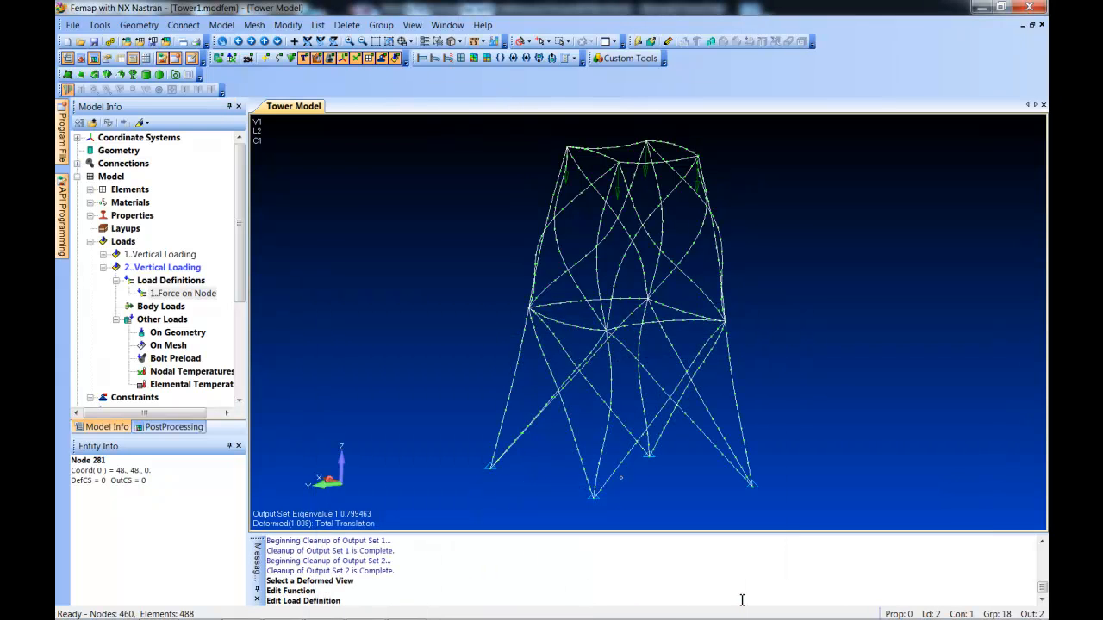
left_click(91, 242)
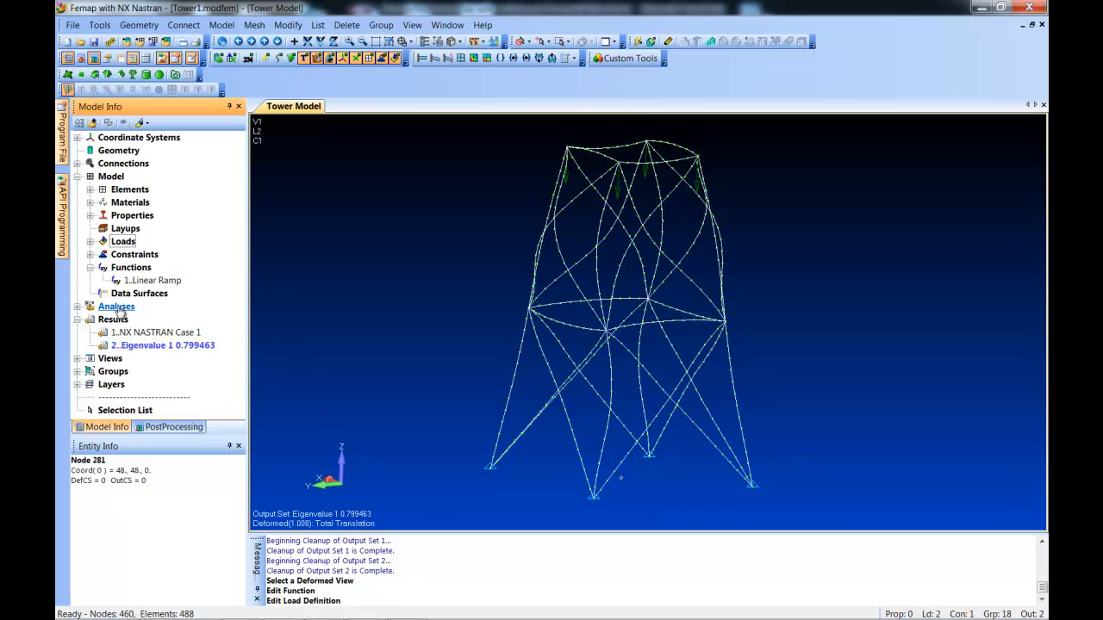
- Create an untitled NX Nastran analysis set of type Nonlinear Static
right_click(130, 308)
left_click(131, 316)
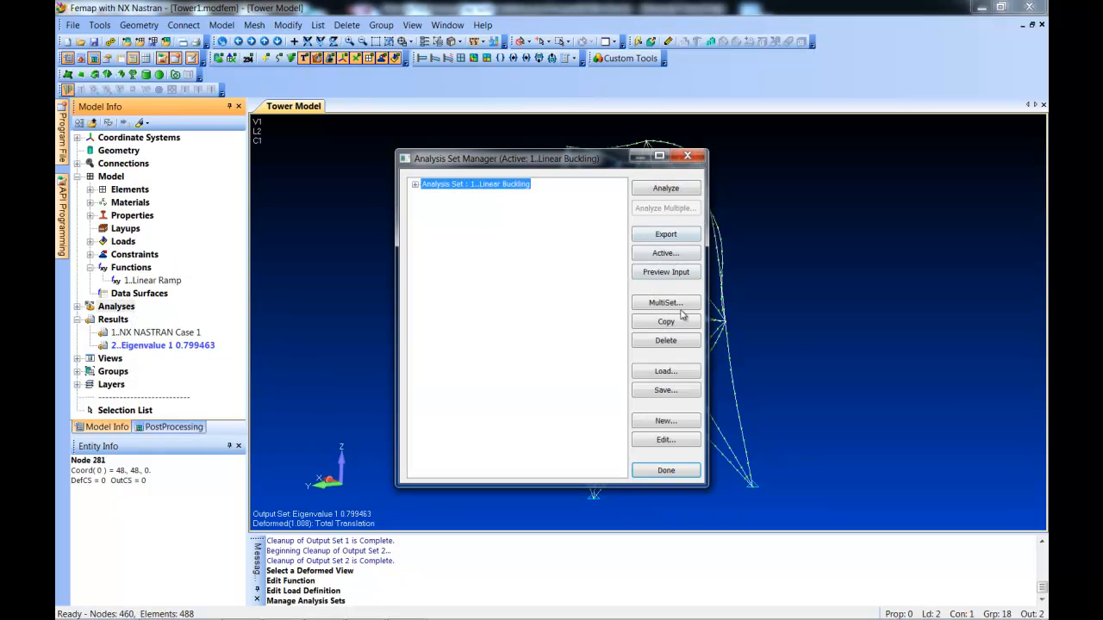
left_click(665, 421)
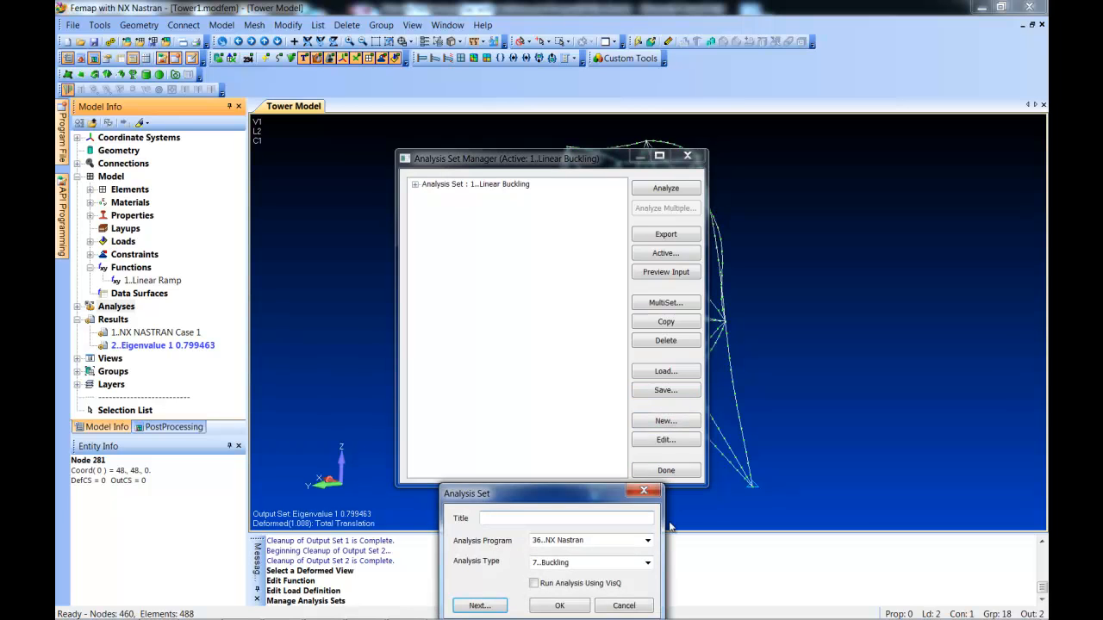
left_click(648, 563)
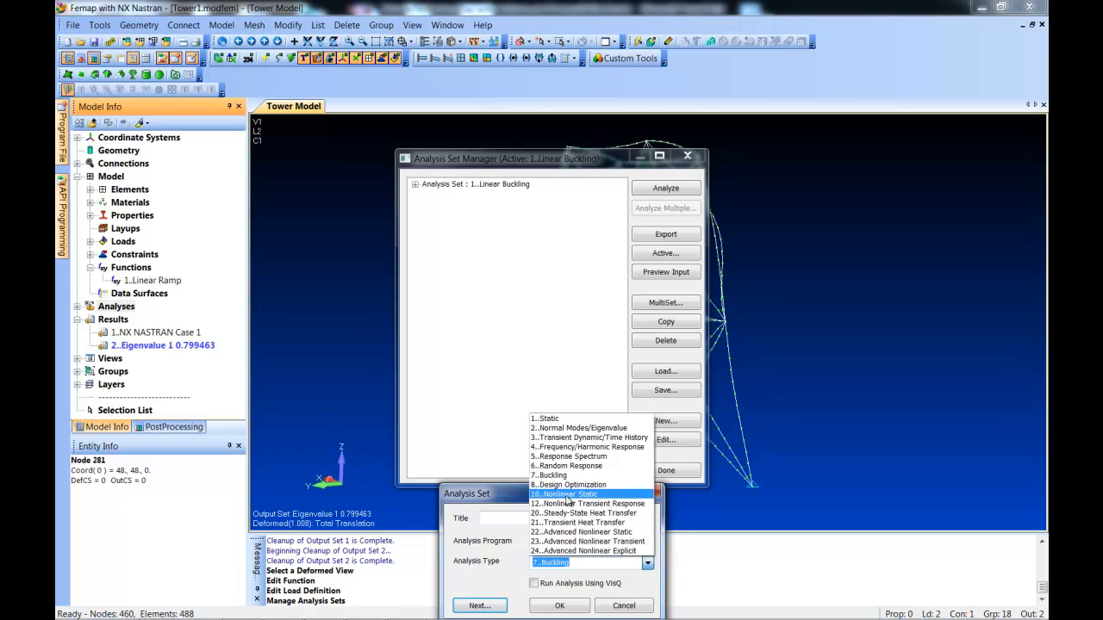
left_click(567, 495)
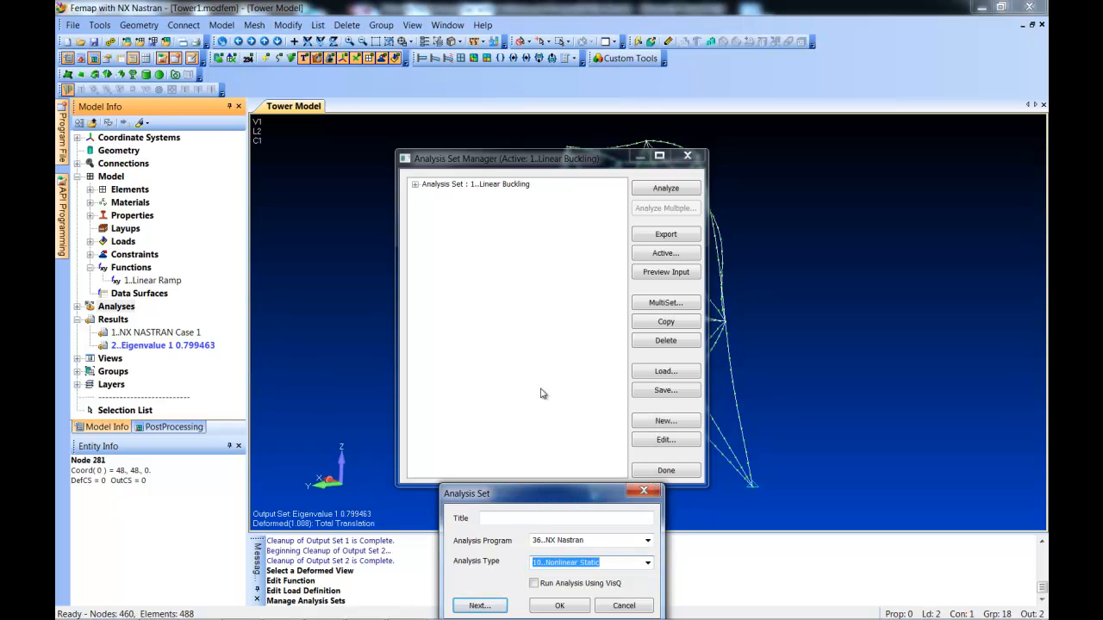
left_click(561, 606)
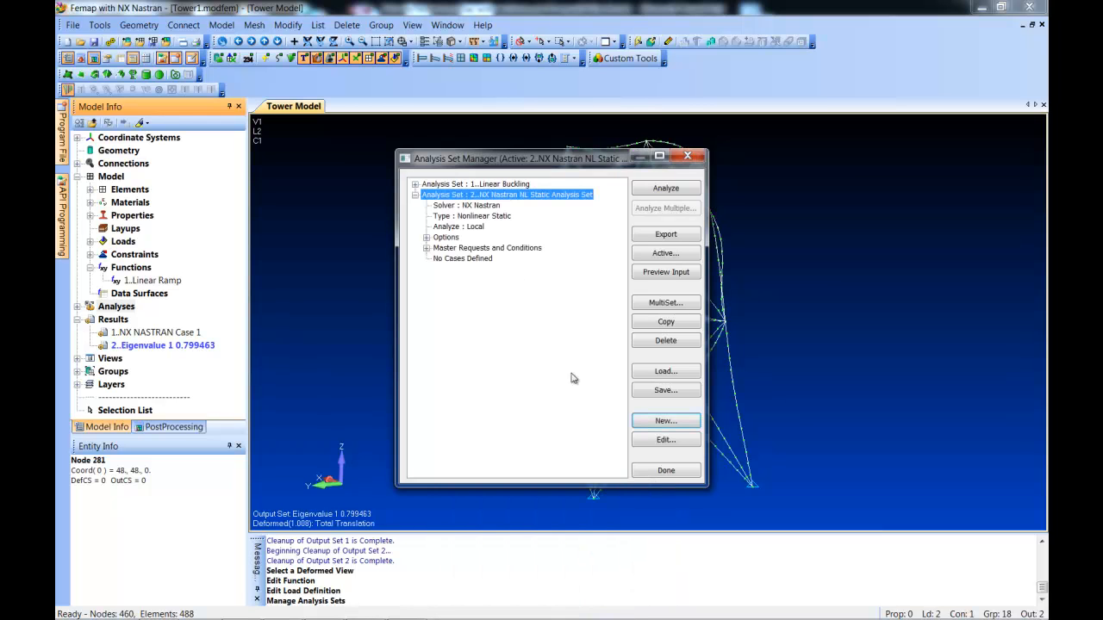
- Set the analysis set's nonlinear options to default values with 10 increments, 25 maximum iterations per step and intermediate output 1..YES
left_click(426, 248)
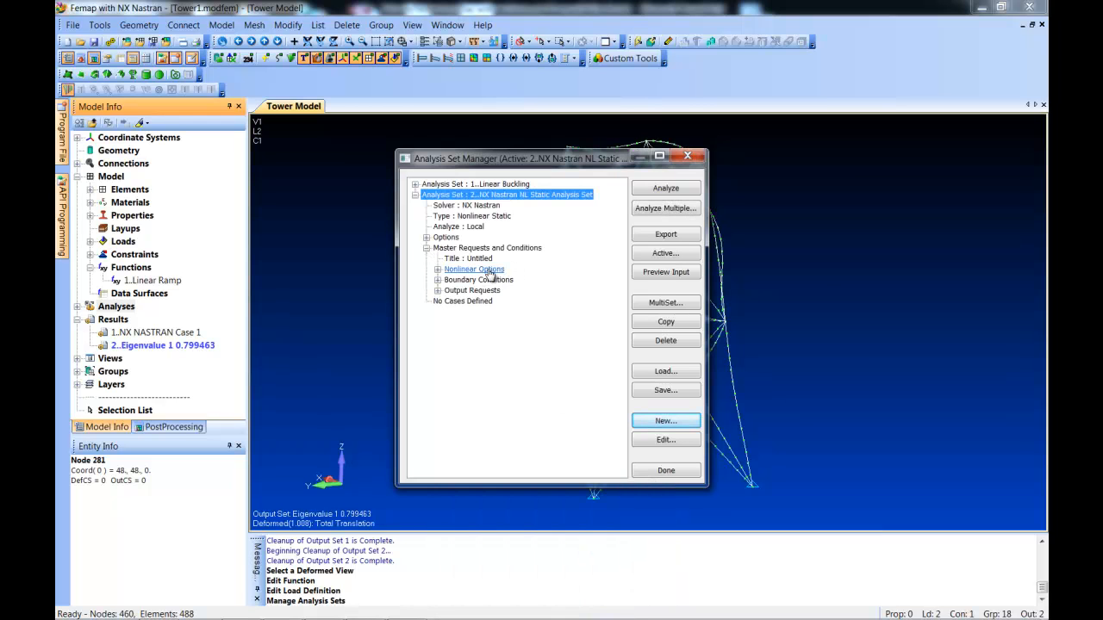
left_click(438, 280)
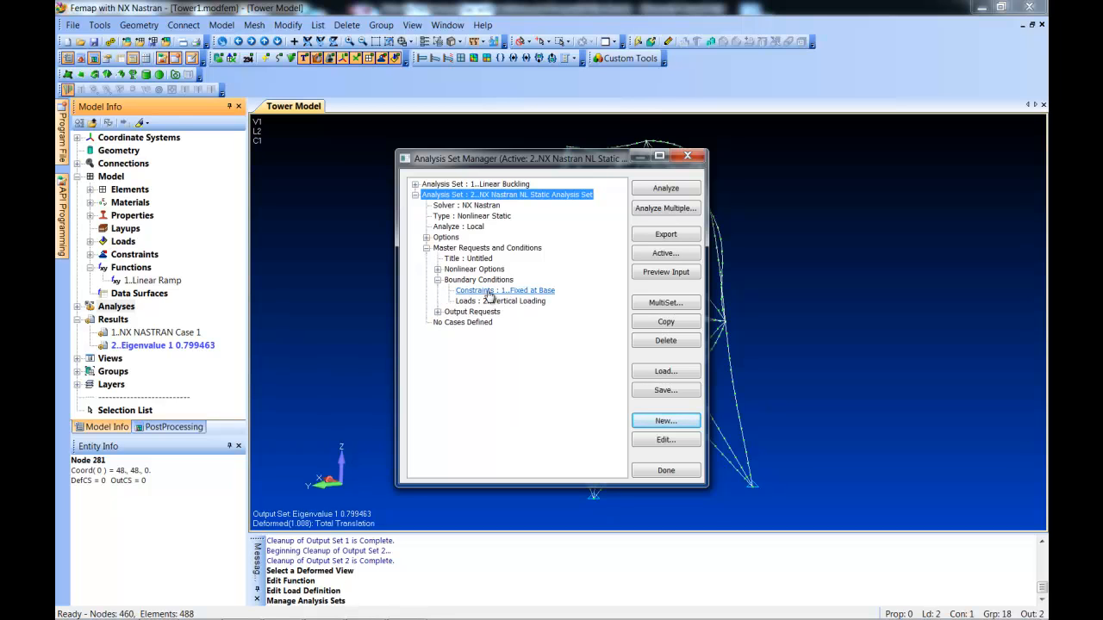
left_click(438, 268)
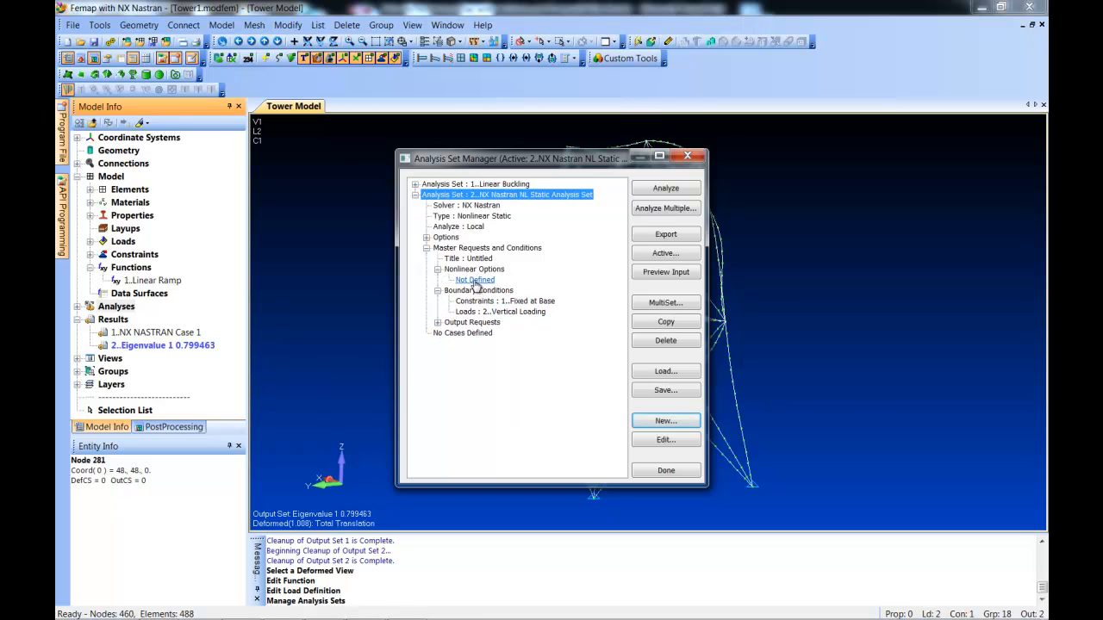
double_click(474, 280)
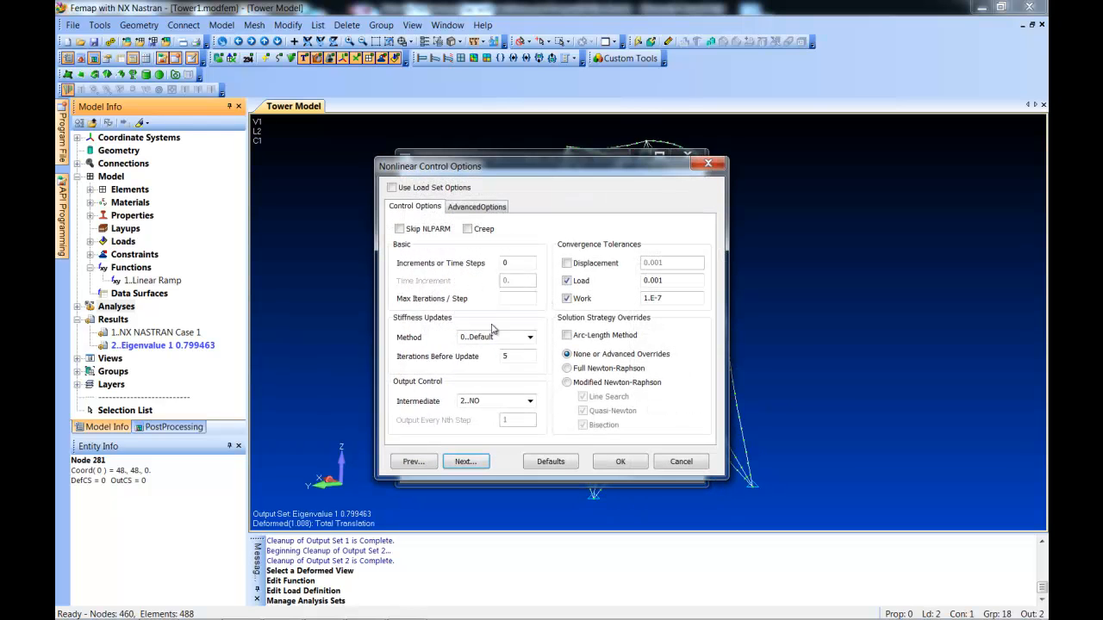
left_click(546, 463)
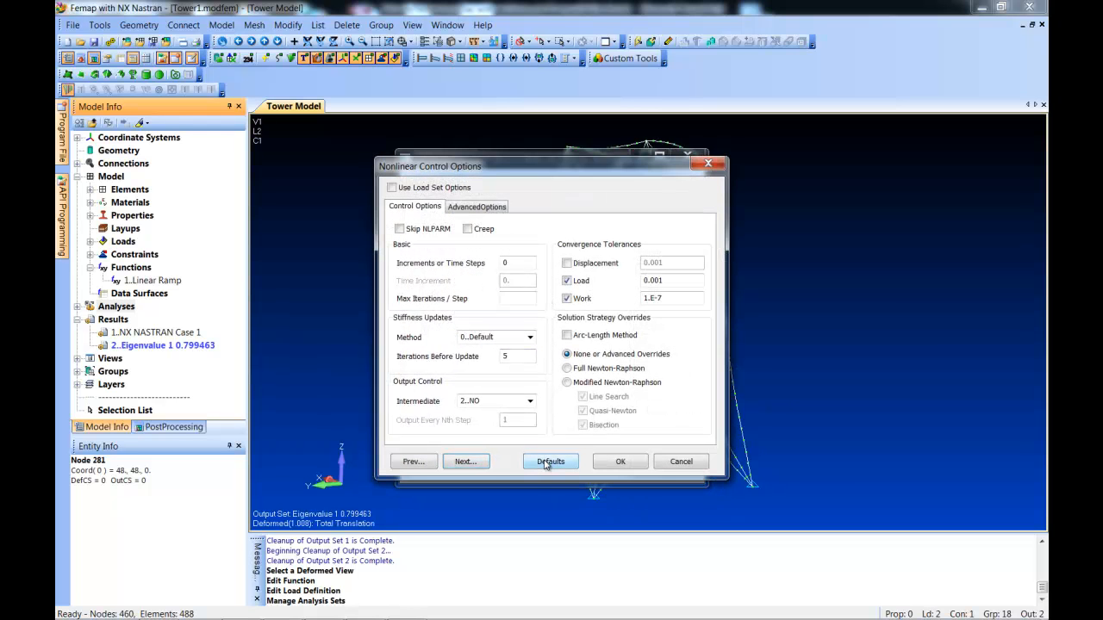
double_click(518, 265)
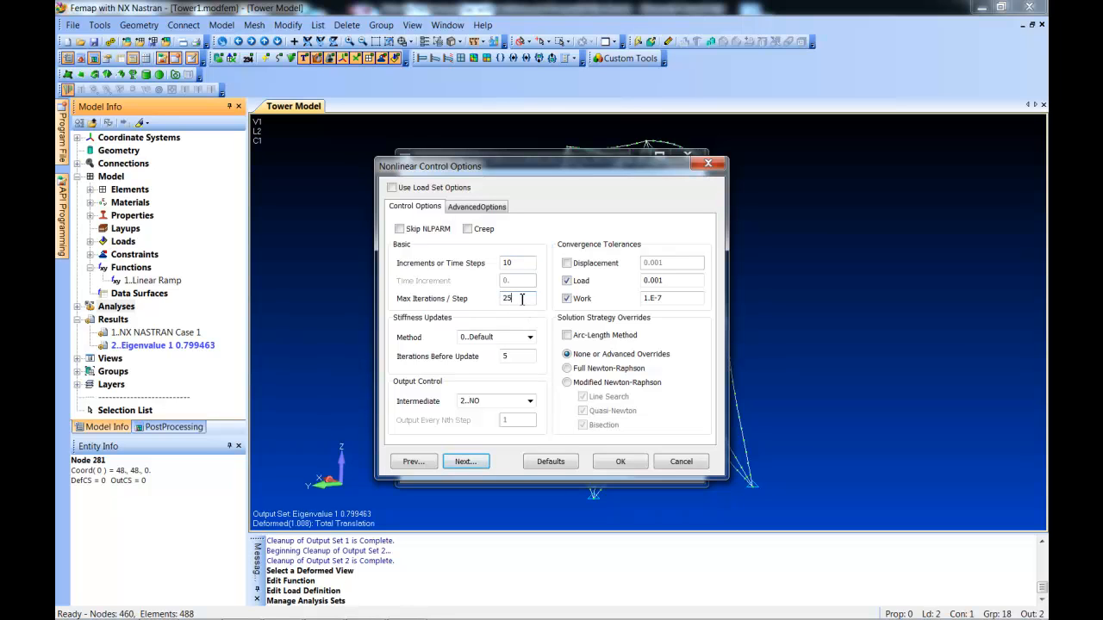
left_click(530, 401)
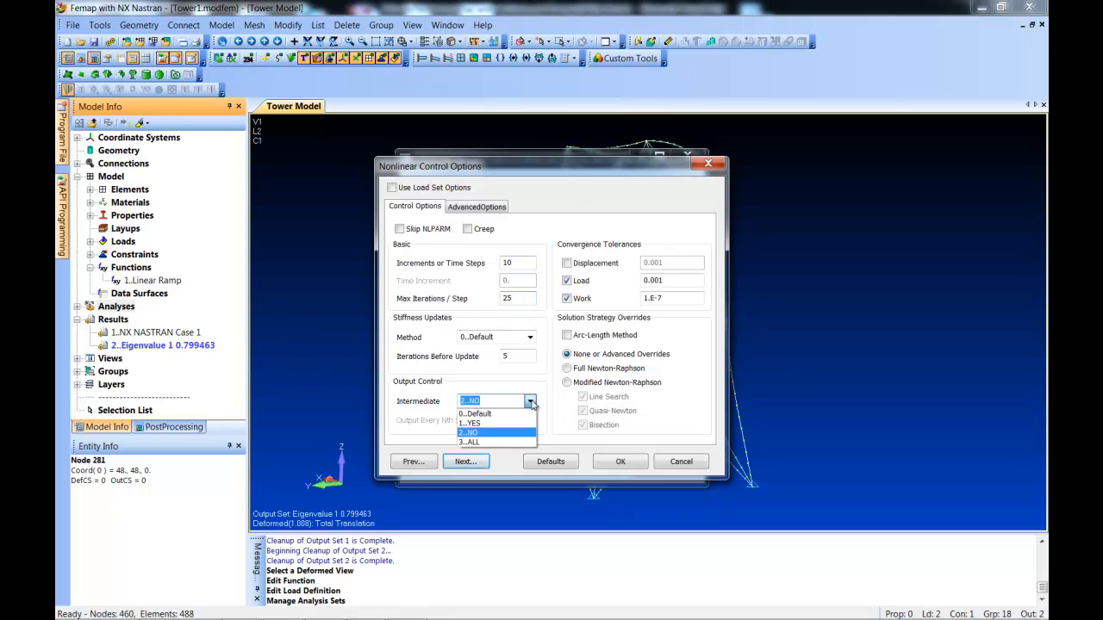
left_click(515, 426)
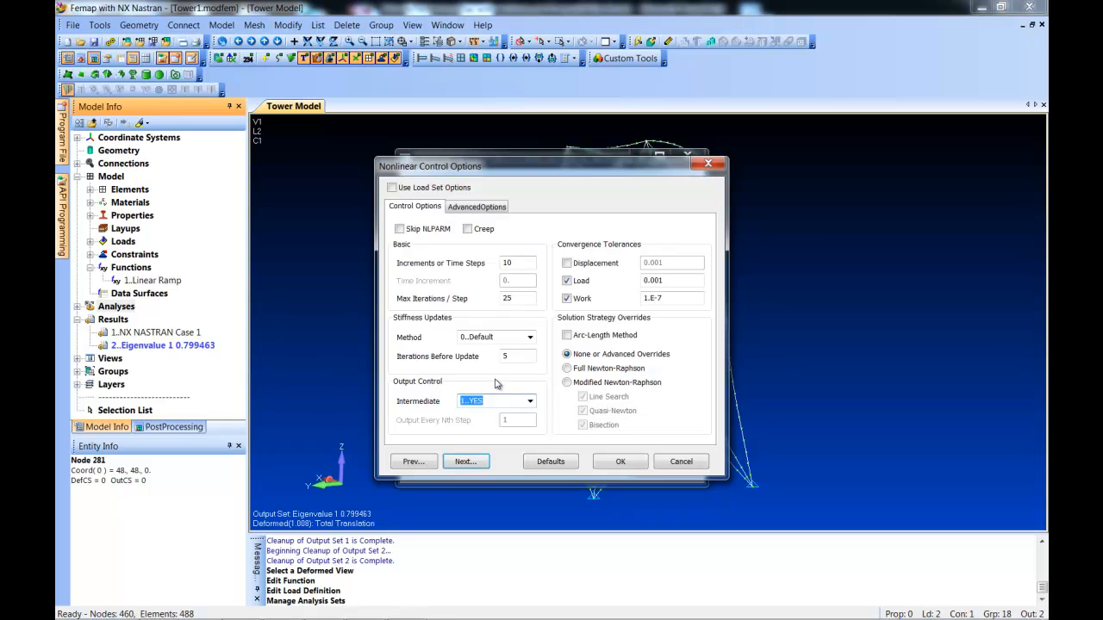
left_click(620, 463)
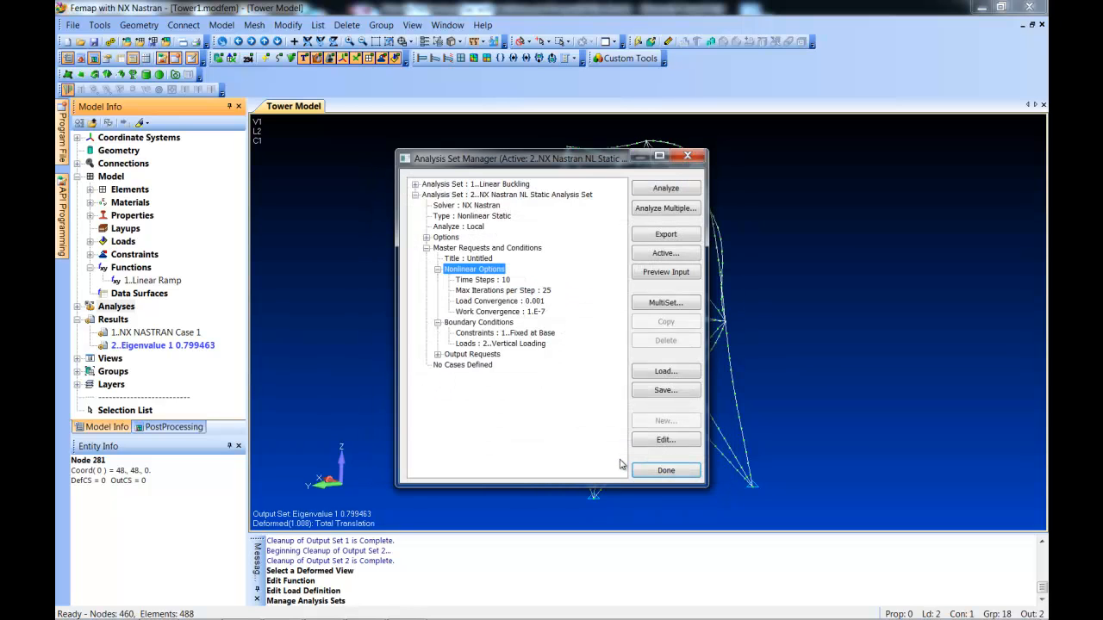
- Activate the NX Nastran NL Static Analysis Set and run its analysis
left_click(665, 253)
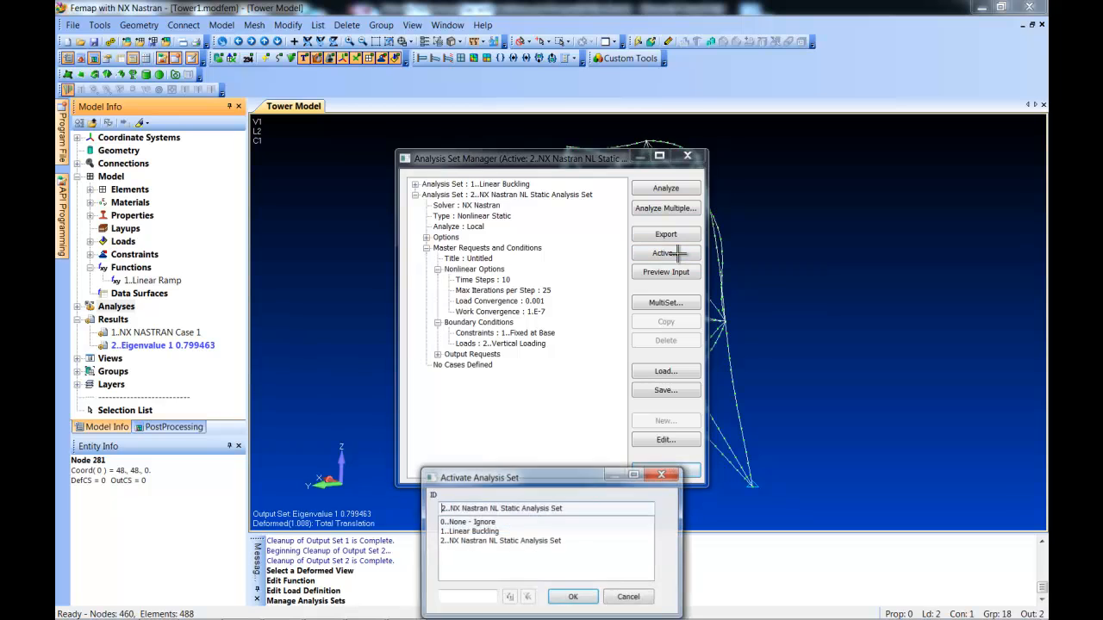
left_click(482, 545)
left_click(566, 595)
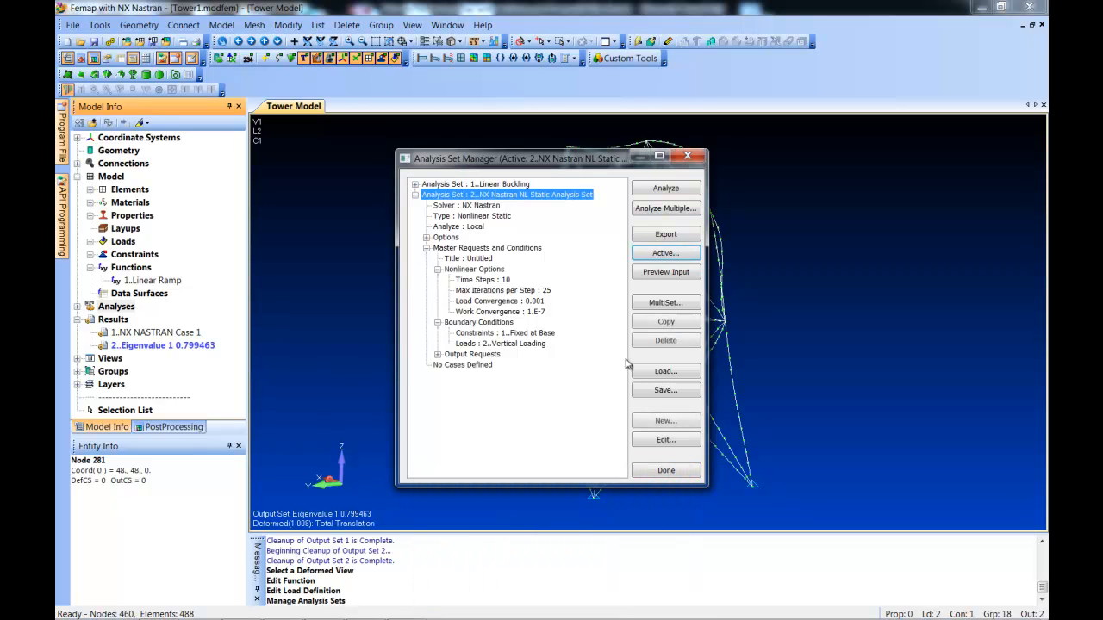
left_click(688, 188)
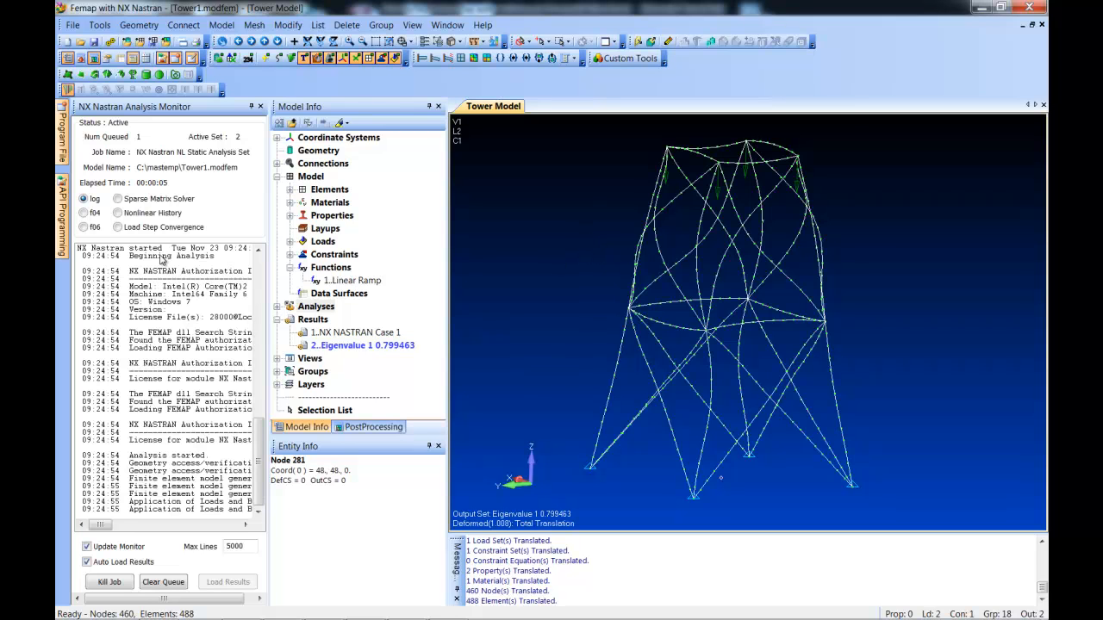
- Monitor the run's nonlinear history and load step convergence, and continue loading the results without nonlinear stresses and strains
left_click(117, 213)
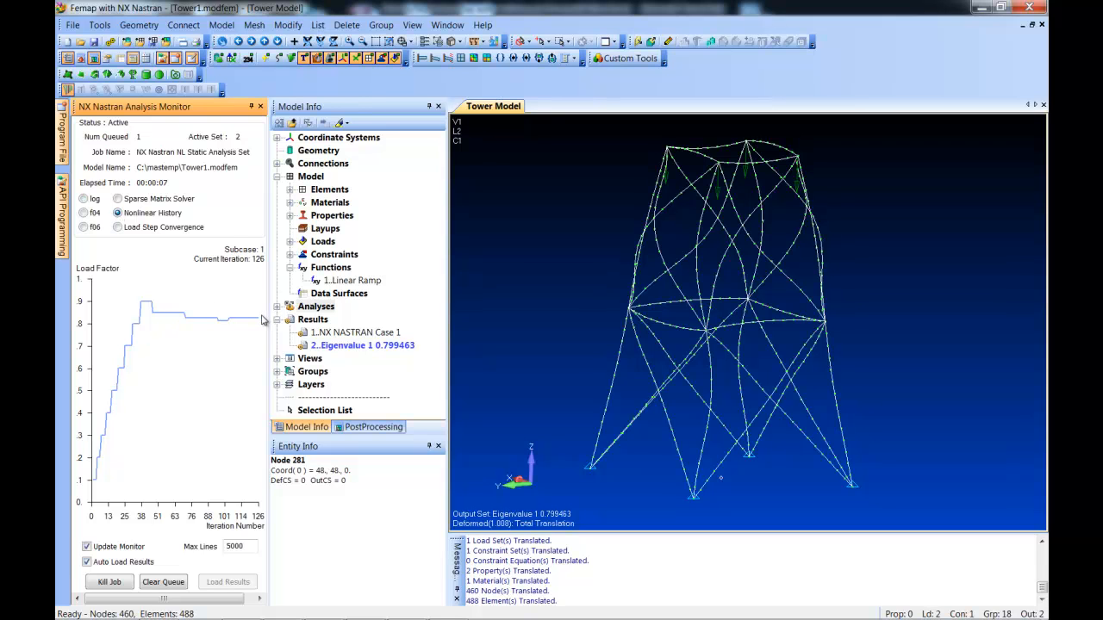
left_click(117, 227)
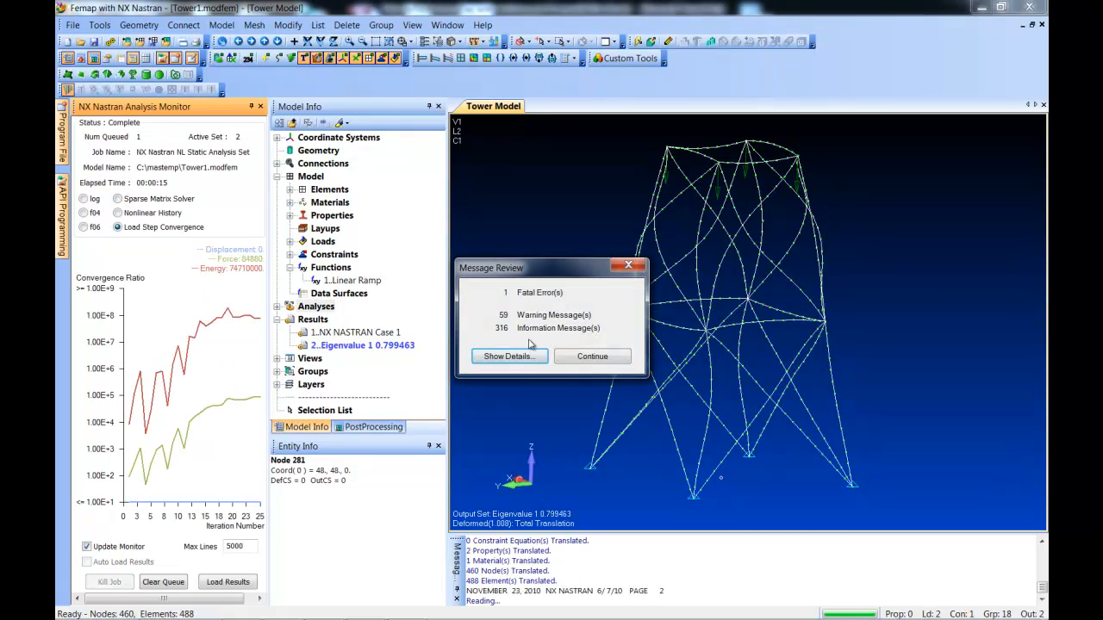
left_click(592, 357)
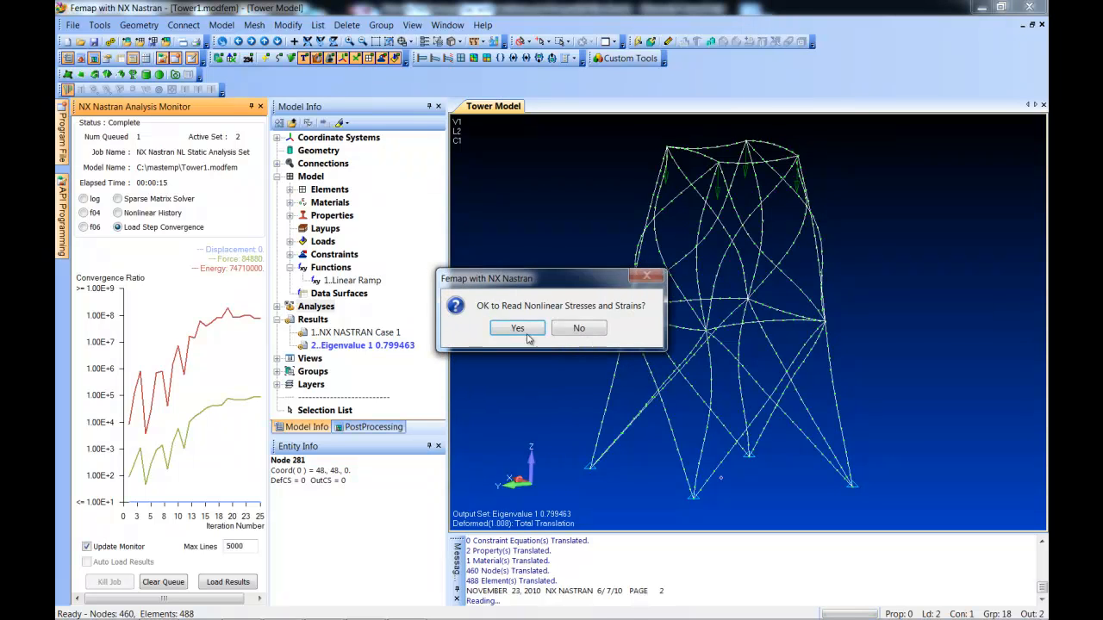
left_click(577, 330)
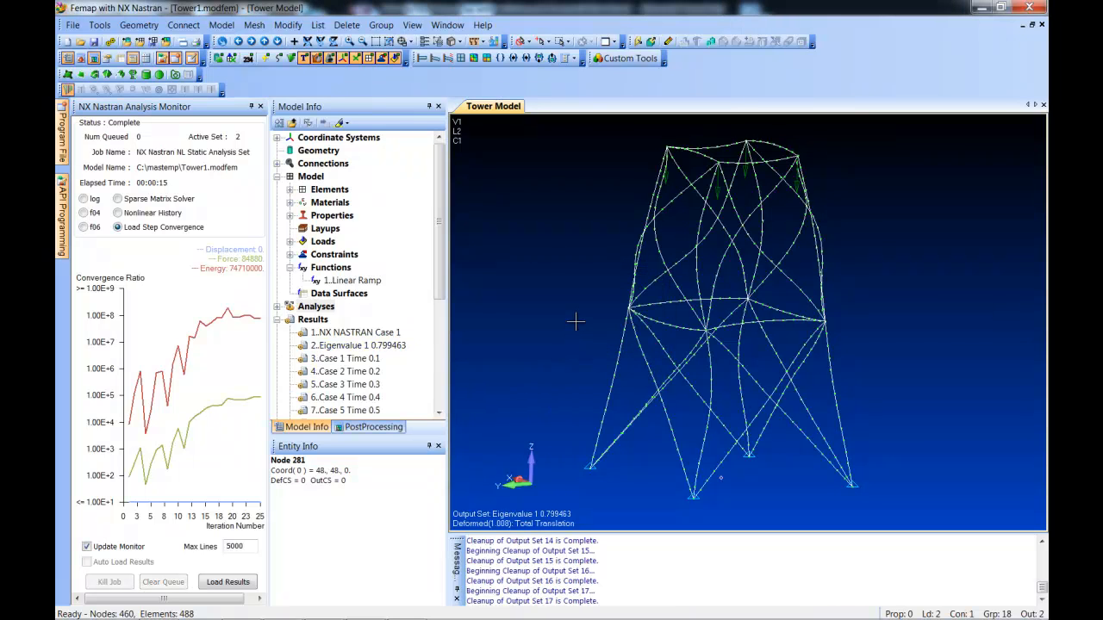
- Animate the tower's deformation across the result sets from Case 1 Time 0.1 to Case 15 Time 0.840625
left_click_drag(444, 250, 456, 324)
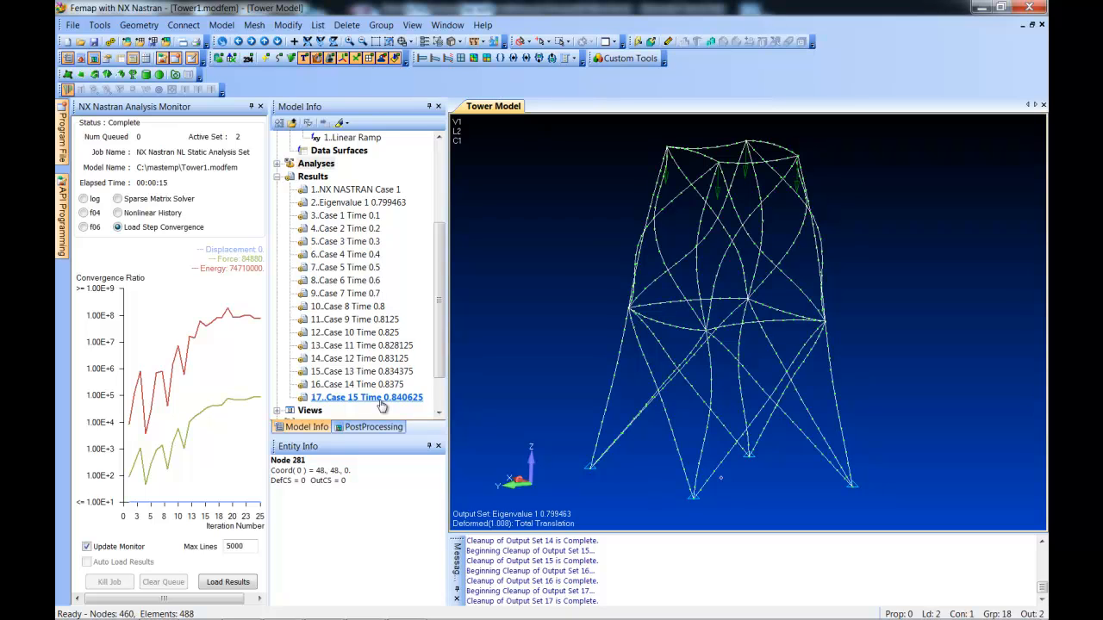
left_click(362, 216)
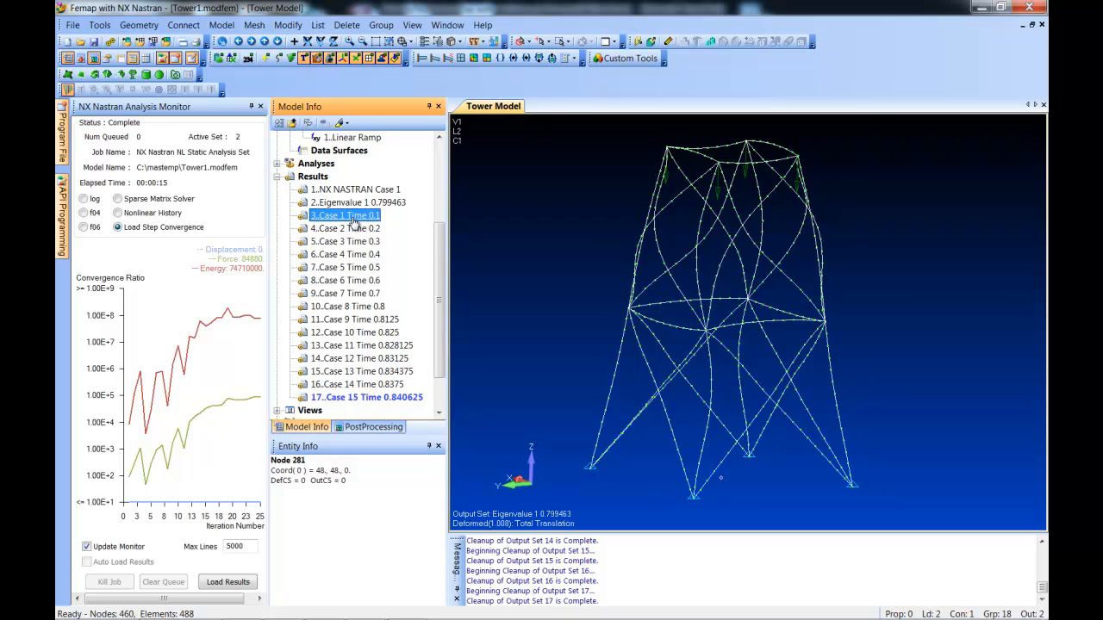
left_click(403, 398, "shift")
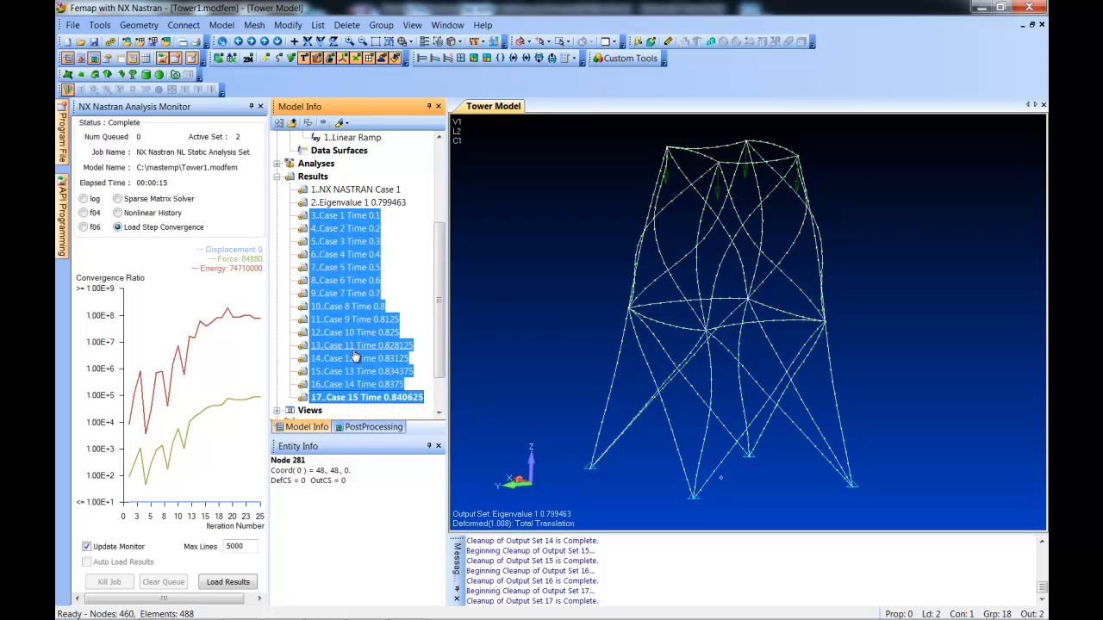
right_click(349, 294)
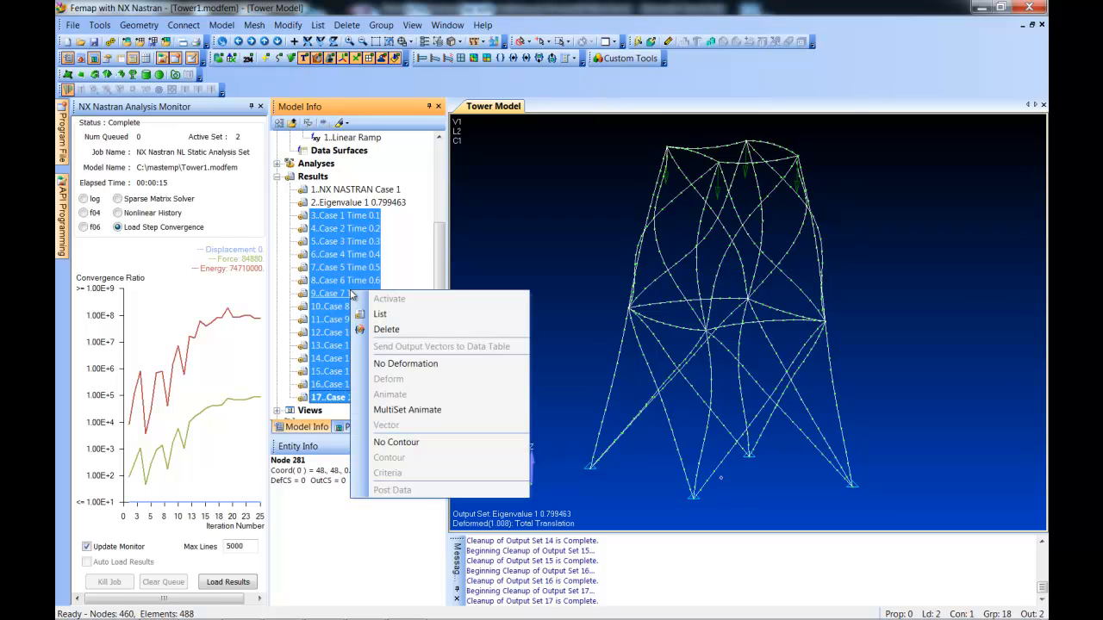
left_click(400, 410)
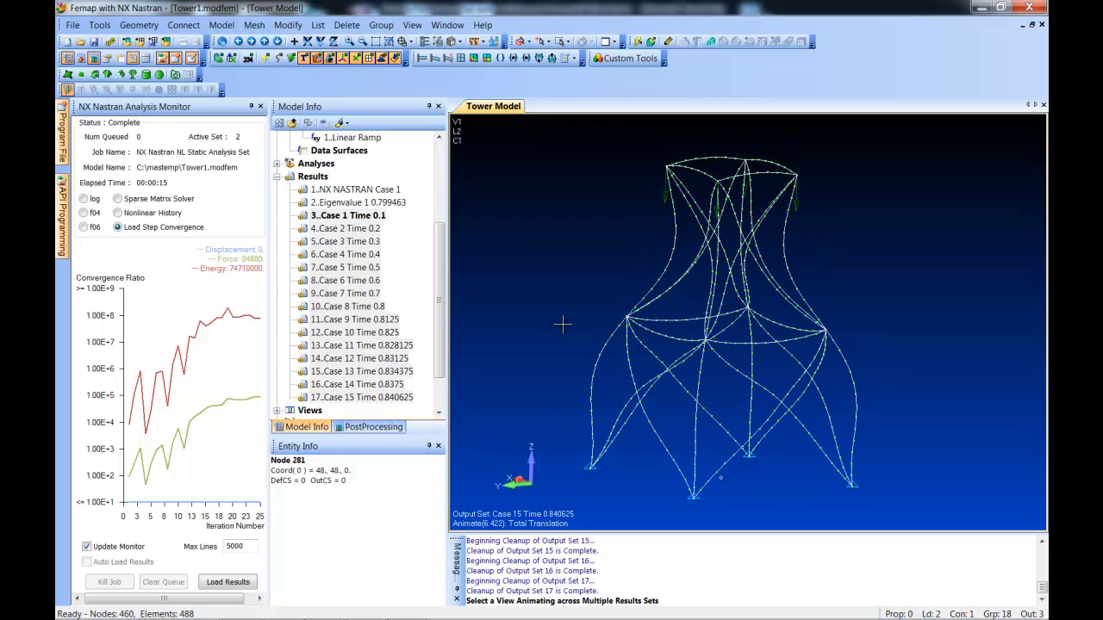
- Set up an XY vs Set Value plot with curve 1 using Case 1 Time 0.1 and T3 Translation at node 129
key("F5")
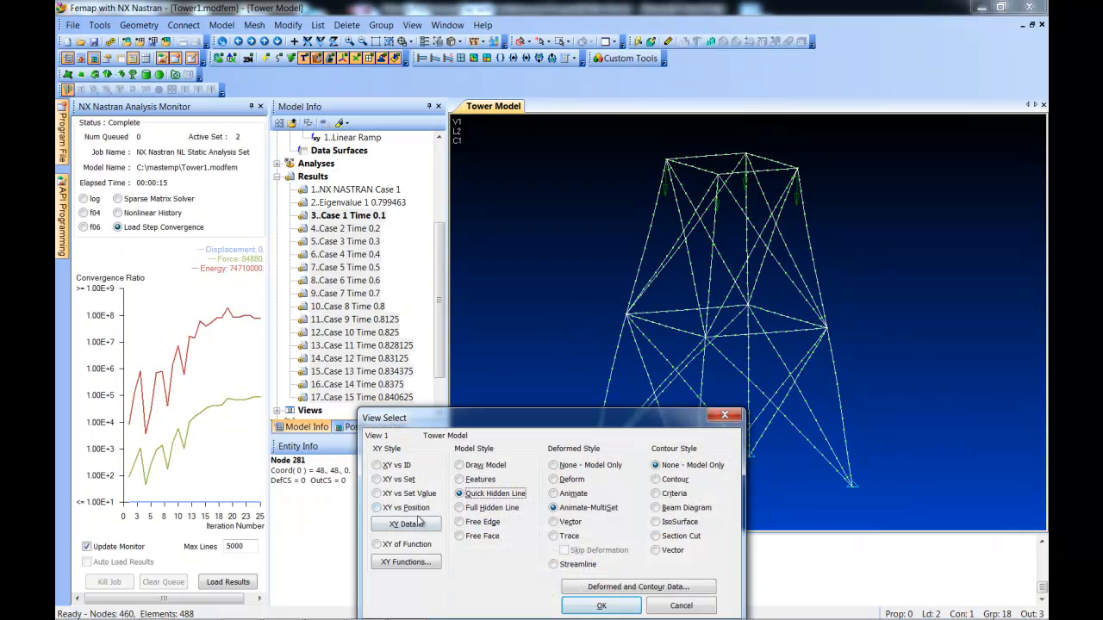
left_click(398, 493)
left_click(405, 524)
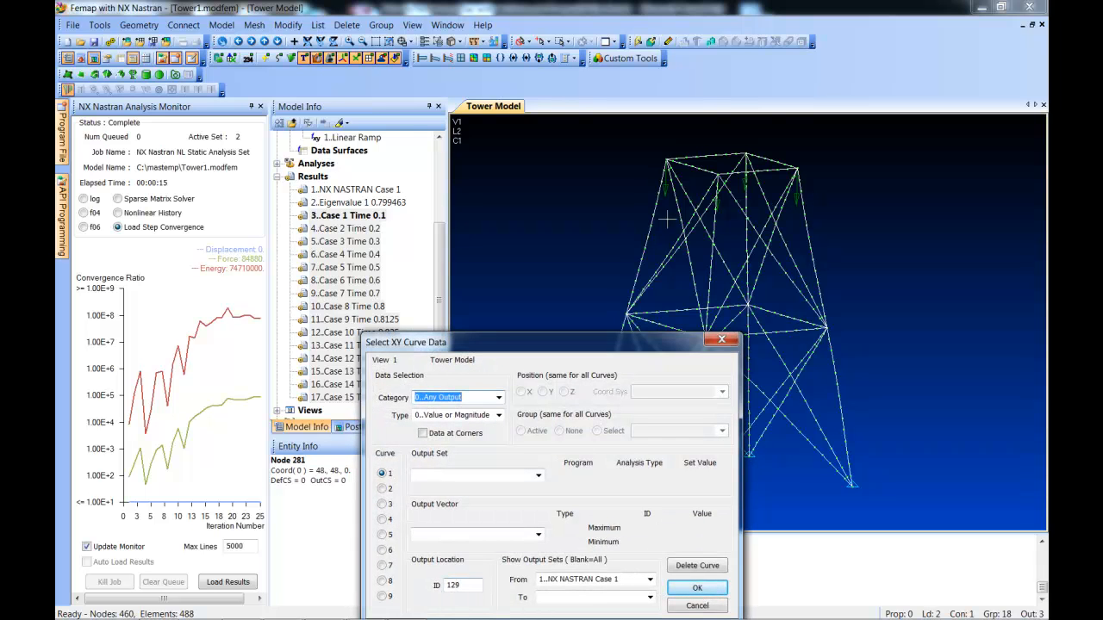
left_click(538, 475)
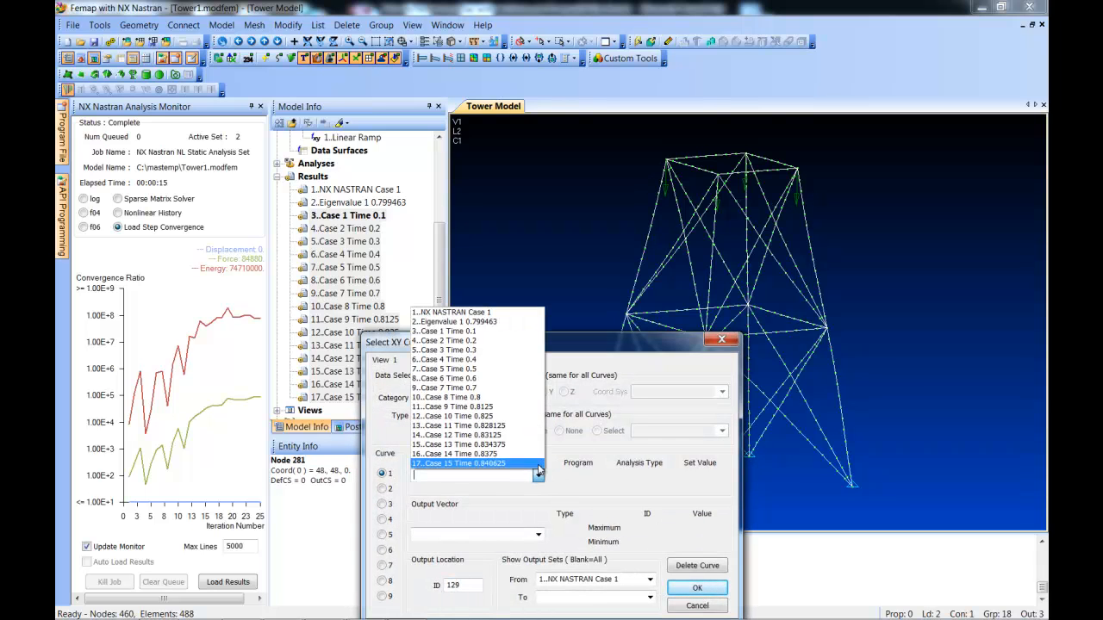
left_click(495, 331)
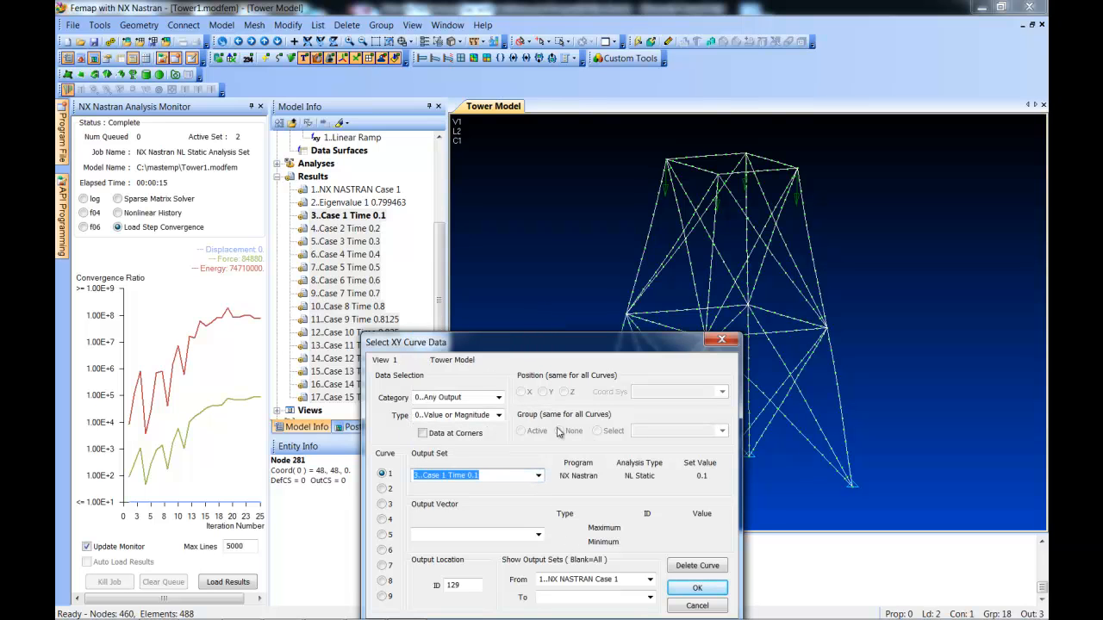
left_click_drag(539, 344, 327, 232)
left_click(328, 420)
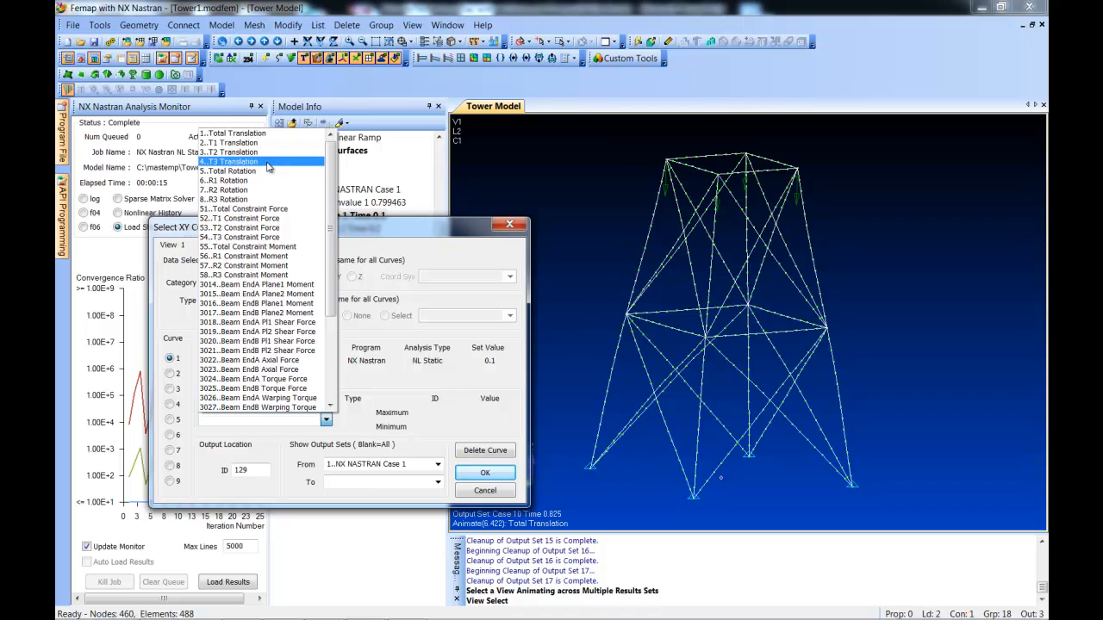
left_click(268, 167)
- Limit the curve to output sets 3..Case 1 Time 0.1 through 17..Case 15 Time 0.840625 and display the autoscaled plot
left_click(438, 465)
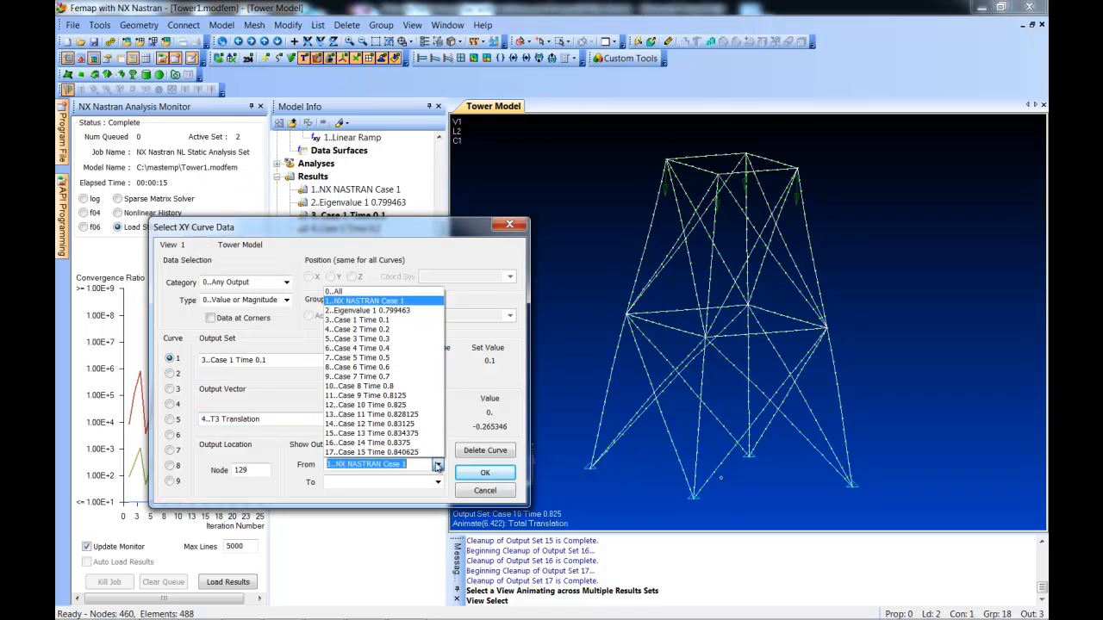
left_click(398, 320)
left_click(436, 482)
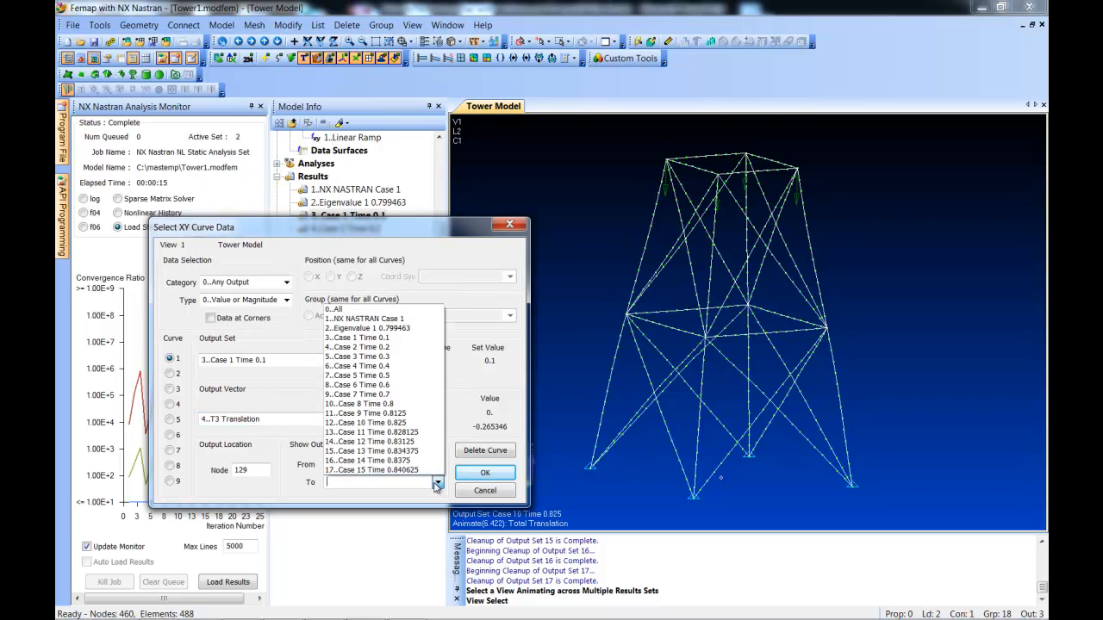
left_click(379, 470)
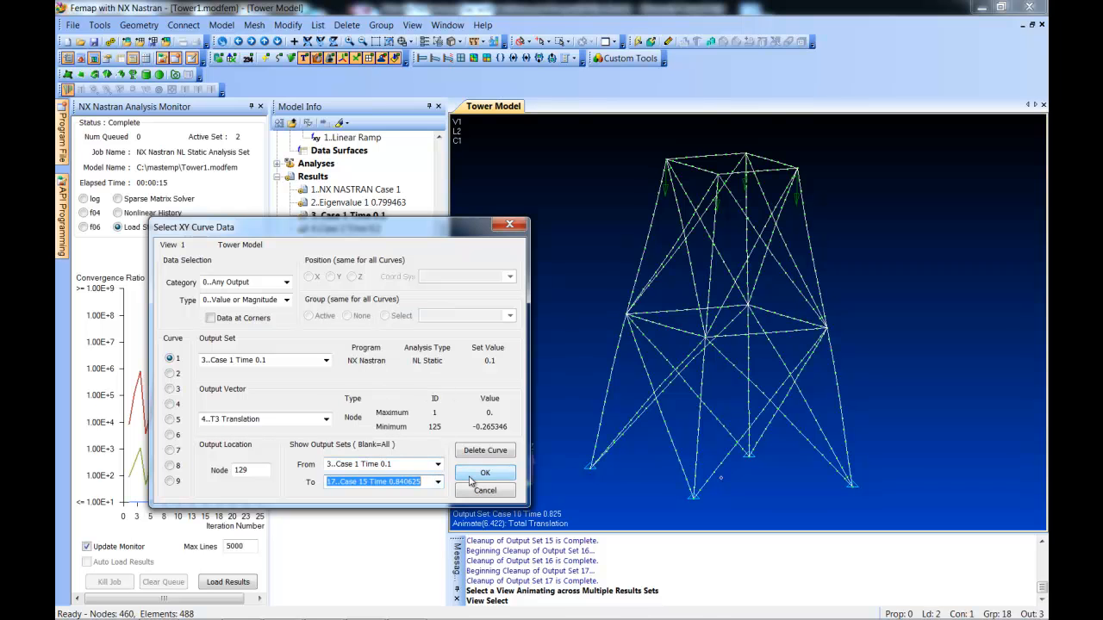
left_click(477, 476)
left_click(603, 604)
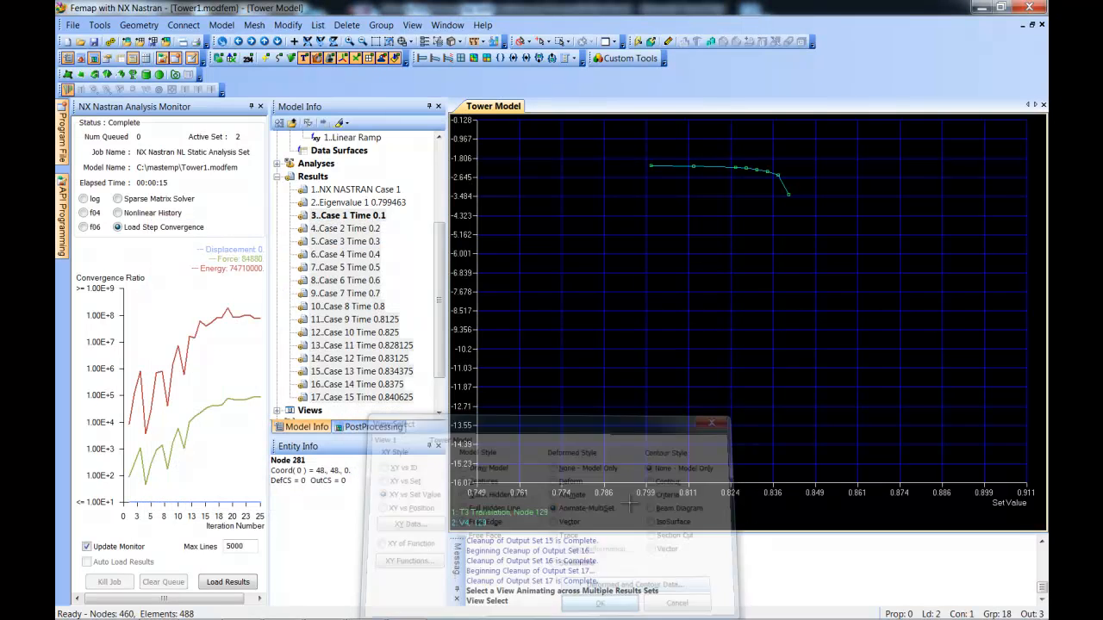
key("ctrl+a")
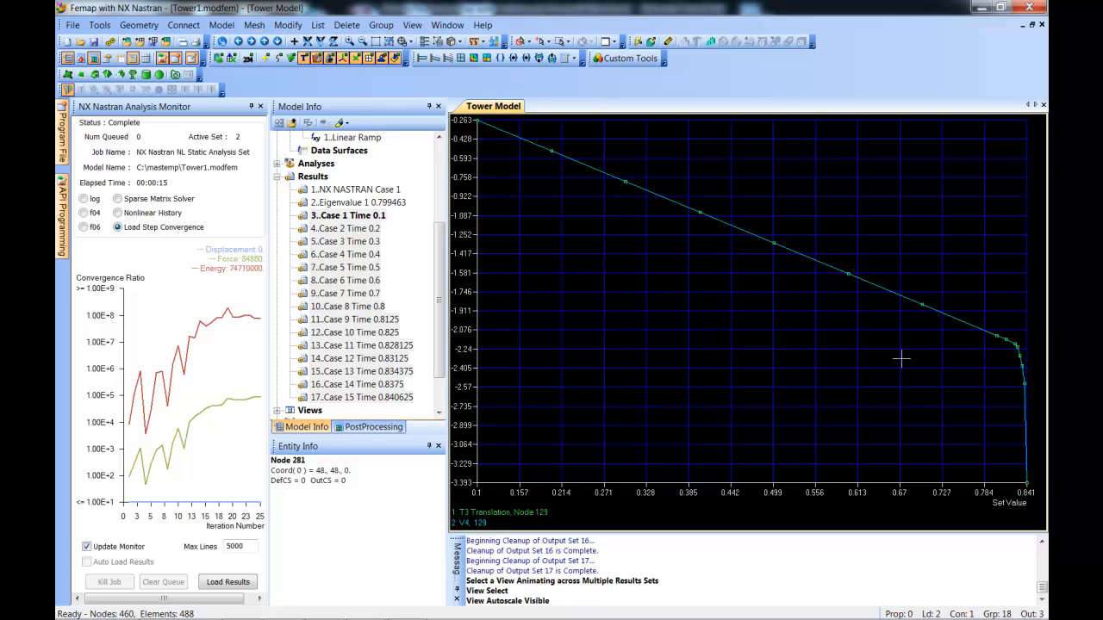
- Label the points of XY Curve 1 with DataPair values, after trying Output Value labels
key("F6")
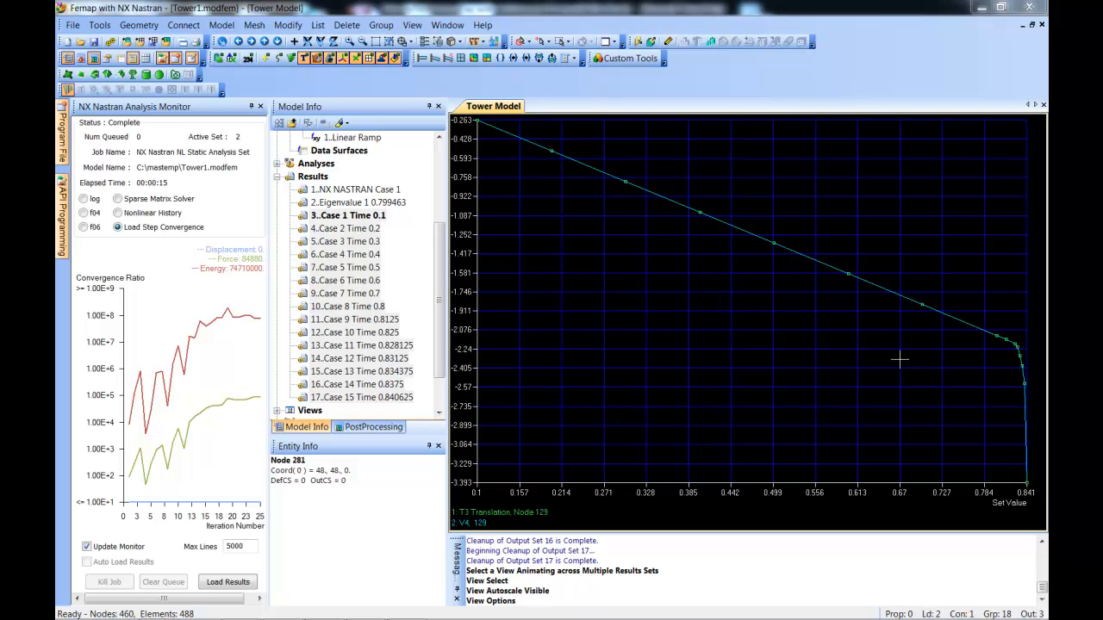
left_click(840, 216)
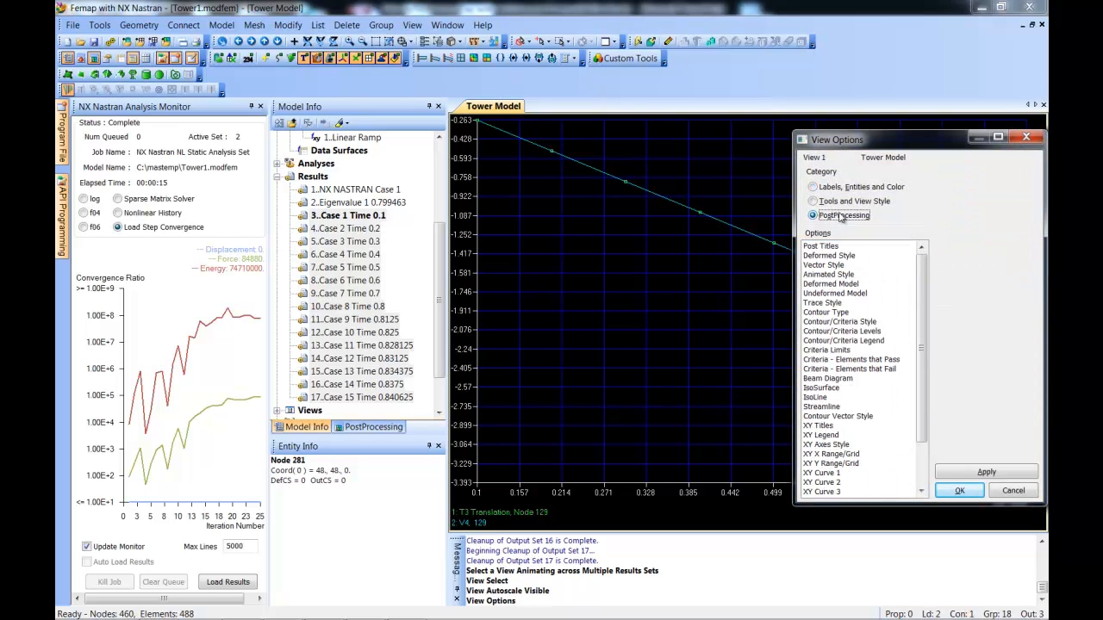
left_click(841, 473)
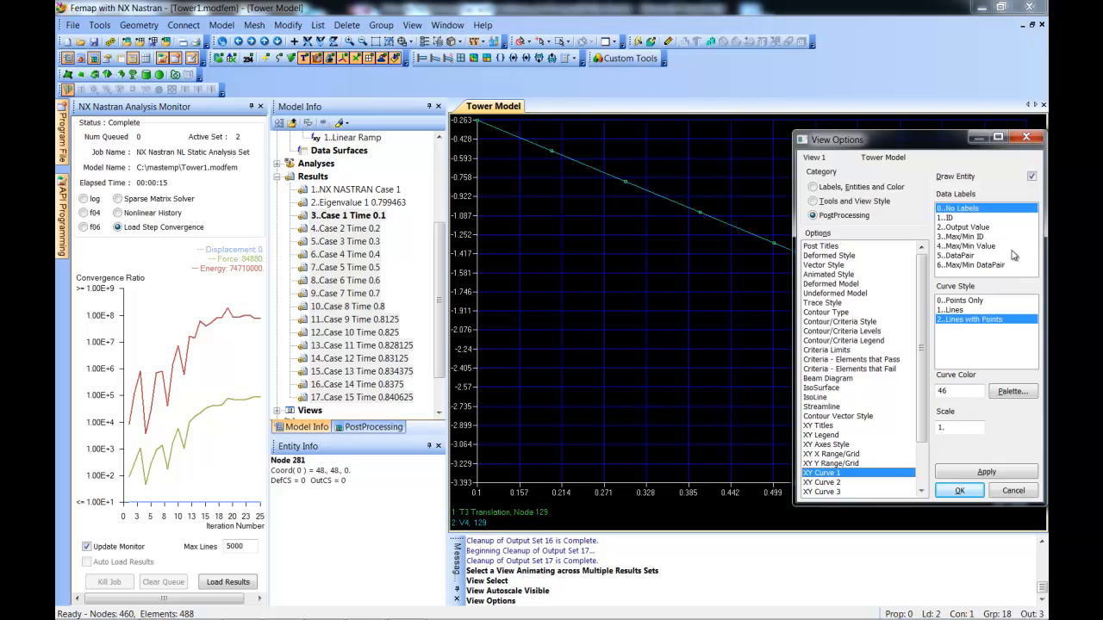
left_click(971, 256)
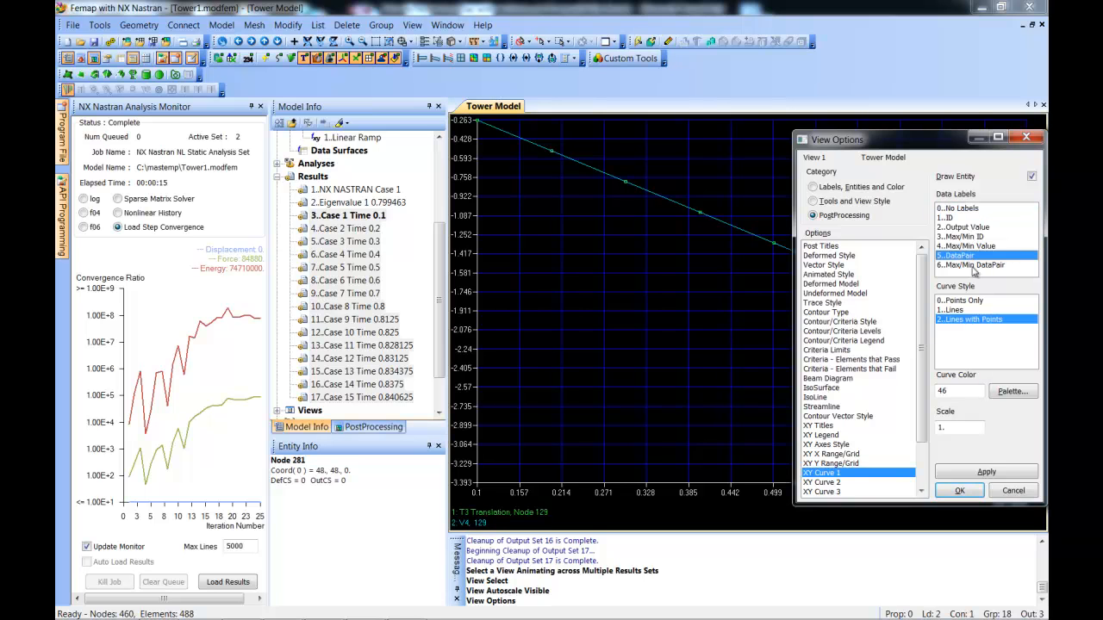
left_click(964, 226)
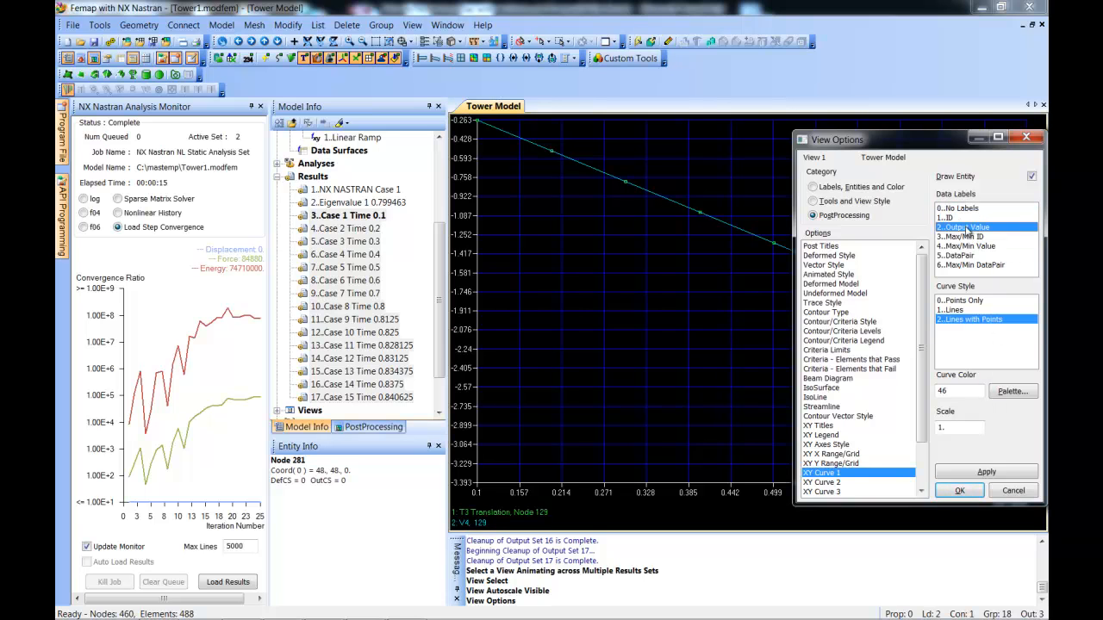
left_click(984, 474)
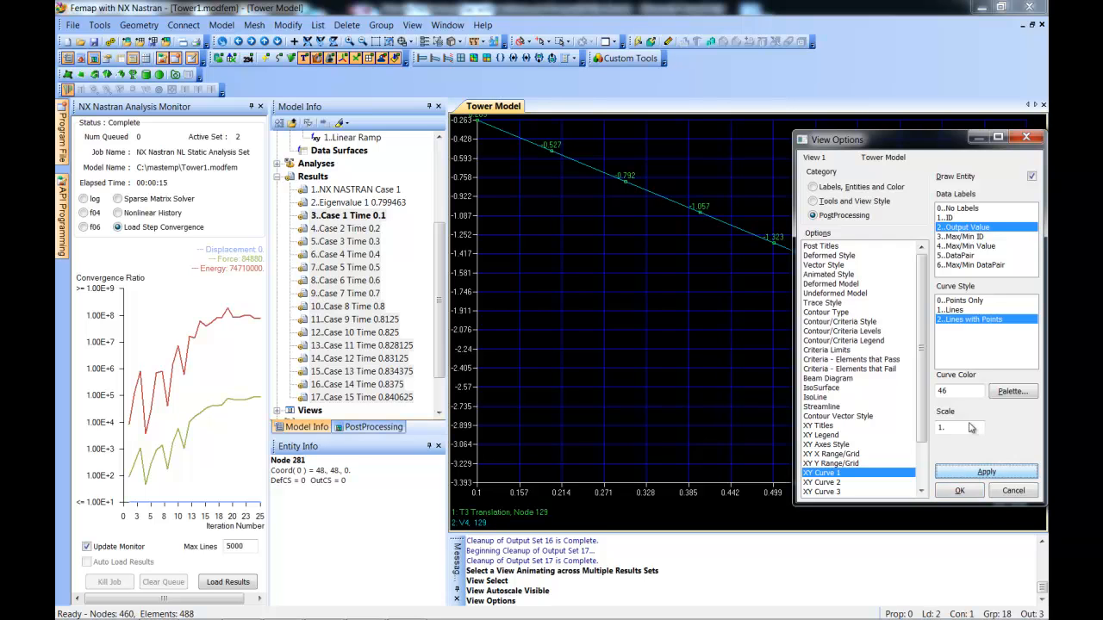
left_click(967, 256)
left_click(983, 474)
left_click(959, 490)
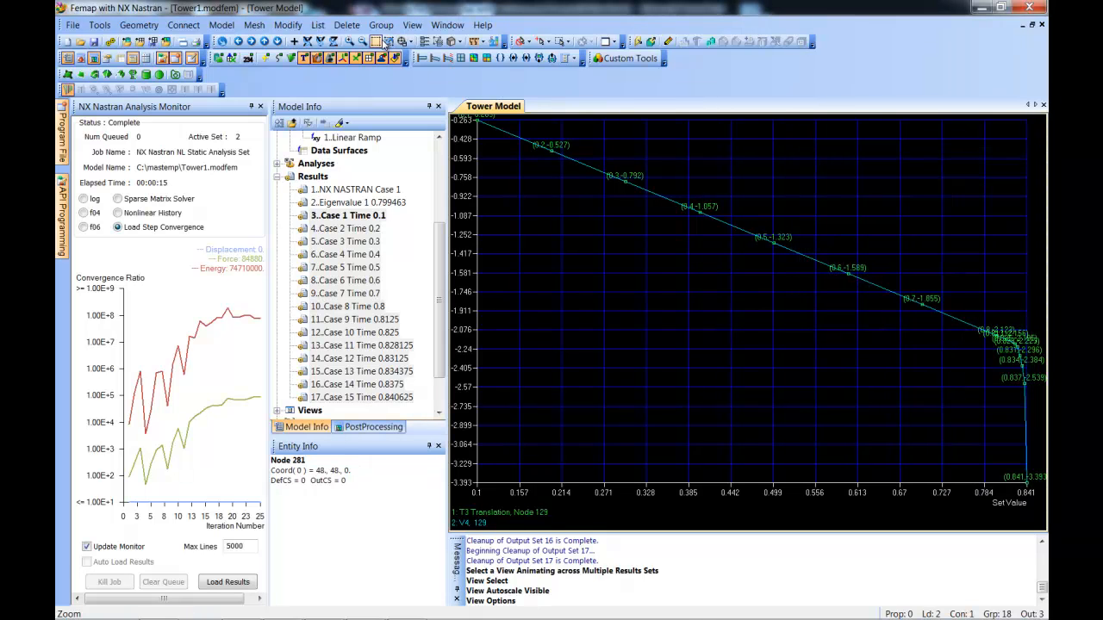
- Examine the labelled data points up close where the T3 Translation curve bends sharply near its end
left_click(384, 44)
left_click(933, 304)
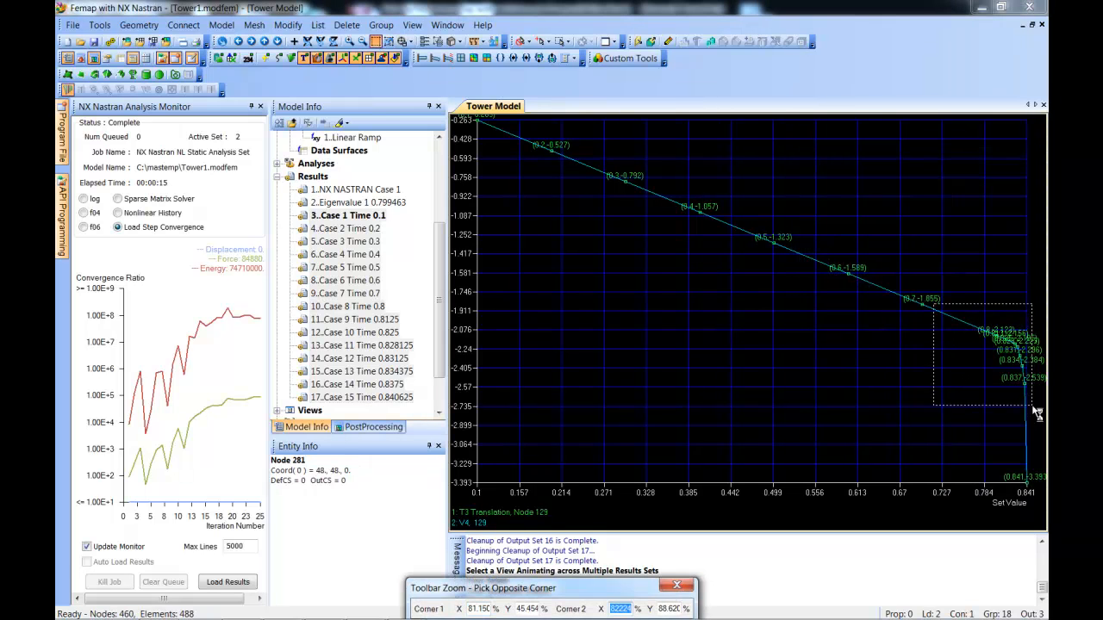
left_click(1037, 413)
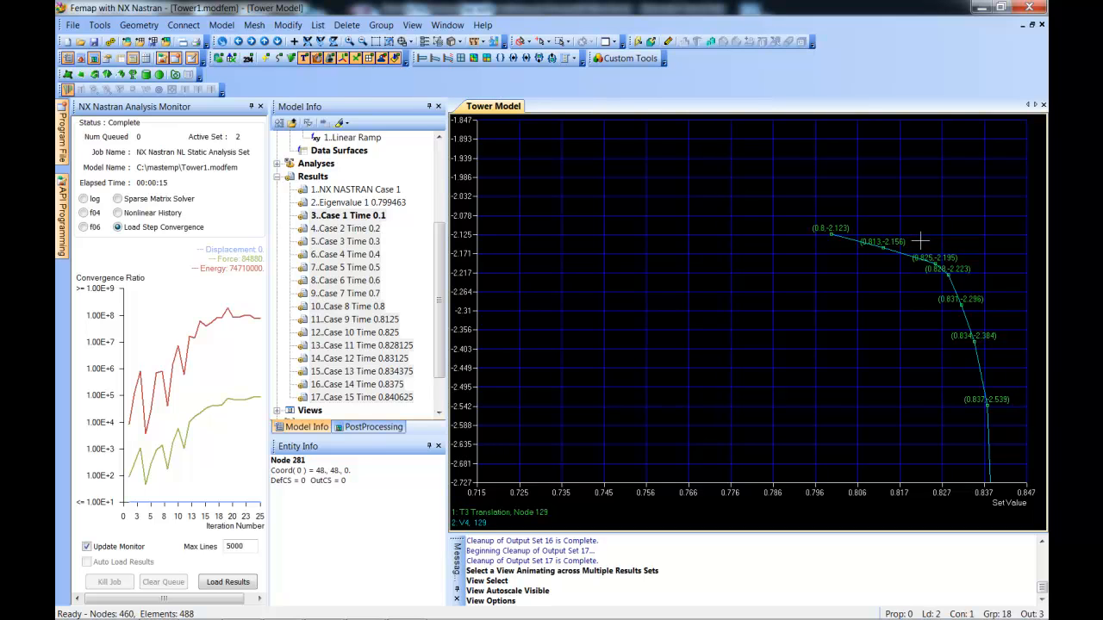